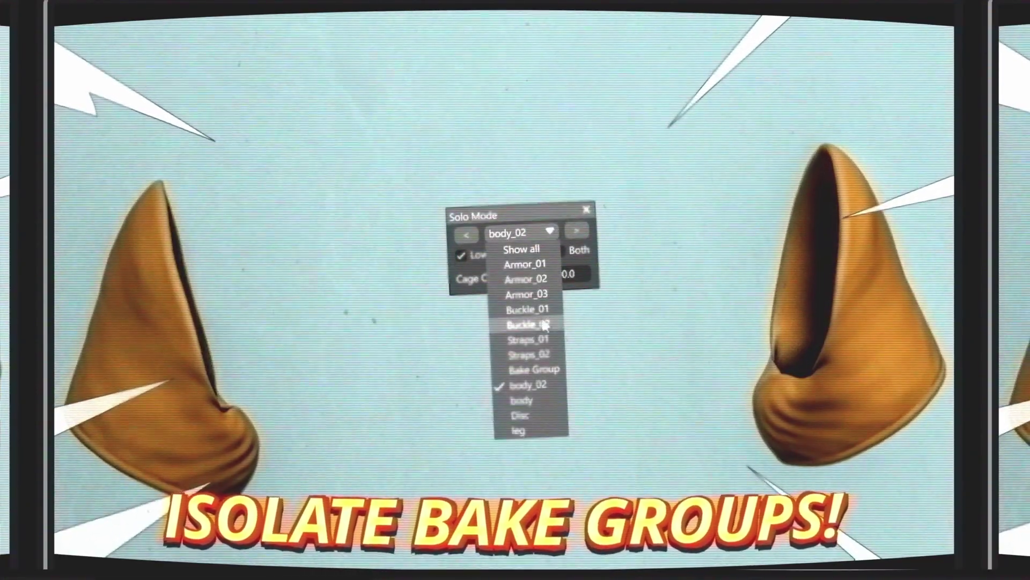
- Isolate Buckle_02, then Armor_01, and cycle it through High, Low and Both, ending on Low
{"action": "left_click", "coordinate": [543, 325]}
{"action": "left_click", "coordinate": [517, 232]}
{"action": "left_click", "coordinate": [524, 264]}
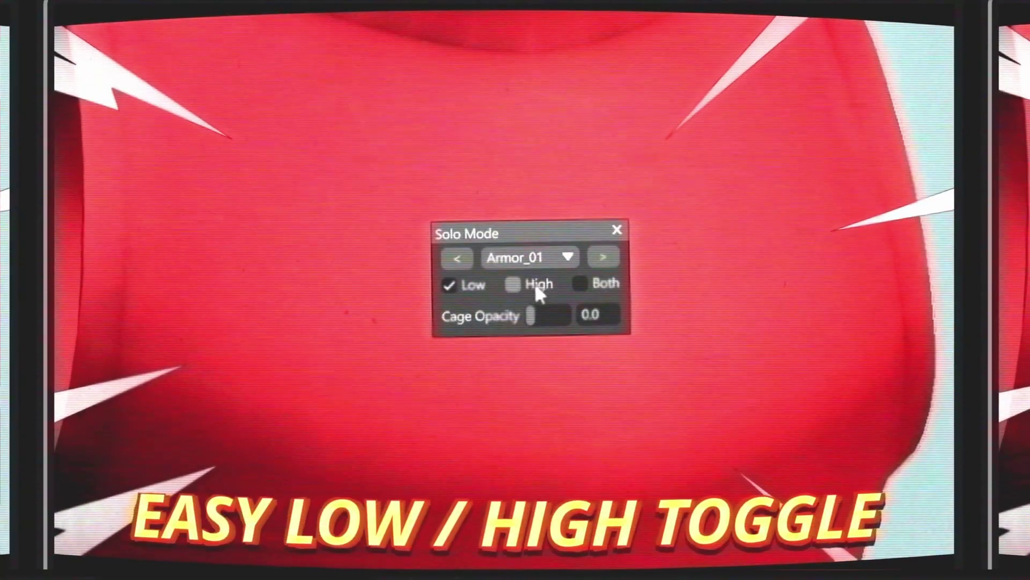
{"action": "left_click", "coordinate": [537, 285]}
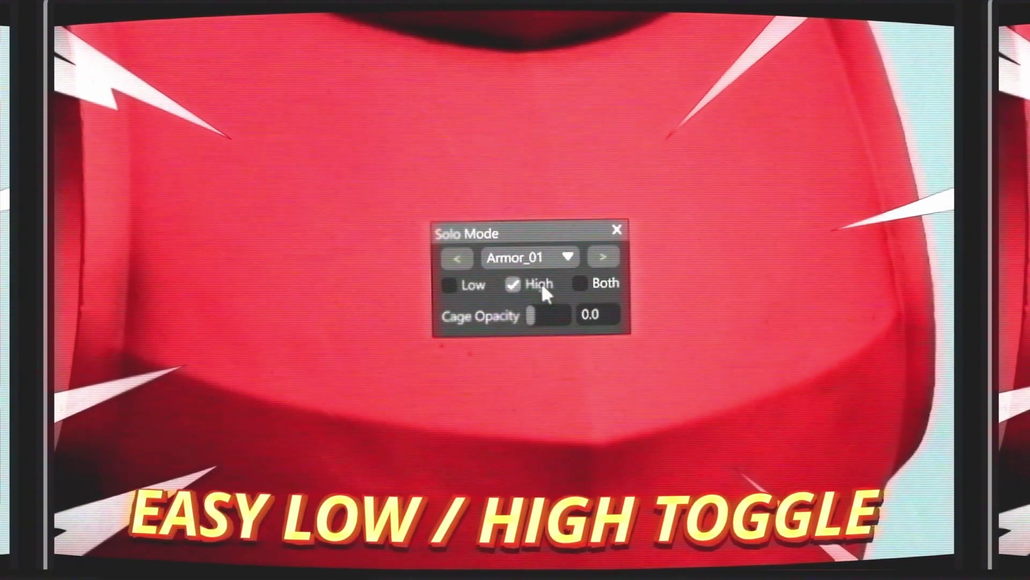
{"action": "left_click", "coordinate": [476, 284]}
{"action": "left_click", "coordinate": [541, 285]}
{"action": "left_click", "coordinate": [601, 287]}
{"action": "left_click", "coordinate": [537, 285]}
{"action": "left_click", "coordinate": [458, 285]}
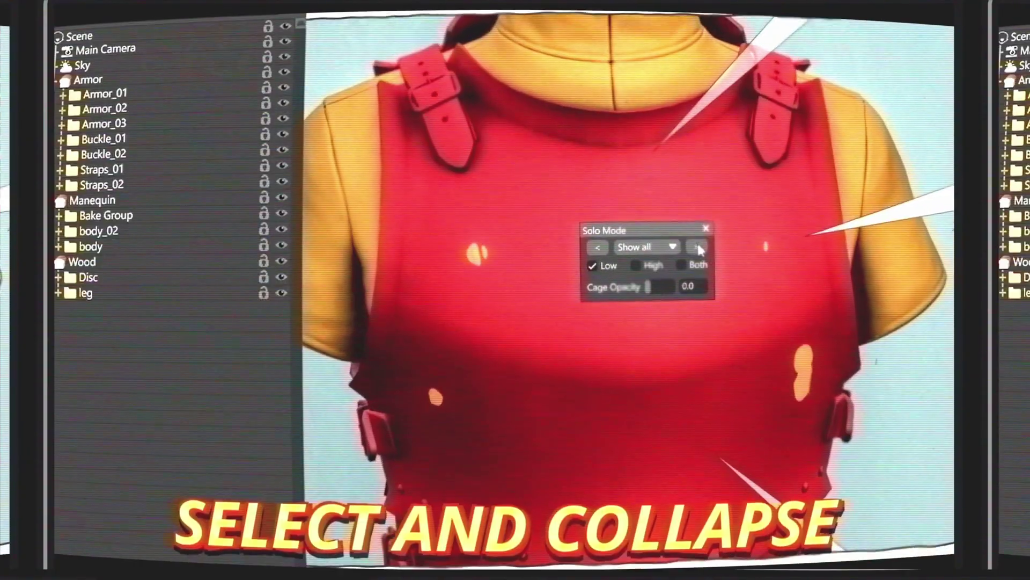
- Step with the arrow from Armor_02 through Buckle_01, Buckle_02, Straps_01 and Straps_02 to Bake Group
{"action": "left_click", "coordinate": [692, 245]}
{"action": "left_click", "coordinate": [691, 245]}
{"action": "left_click", "coordinate": [692, 246]}
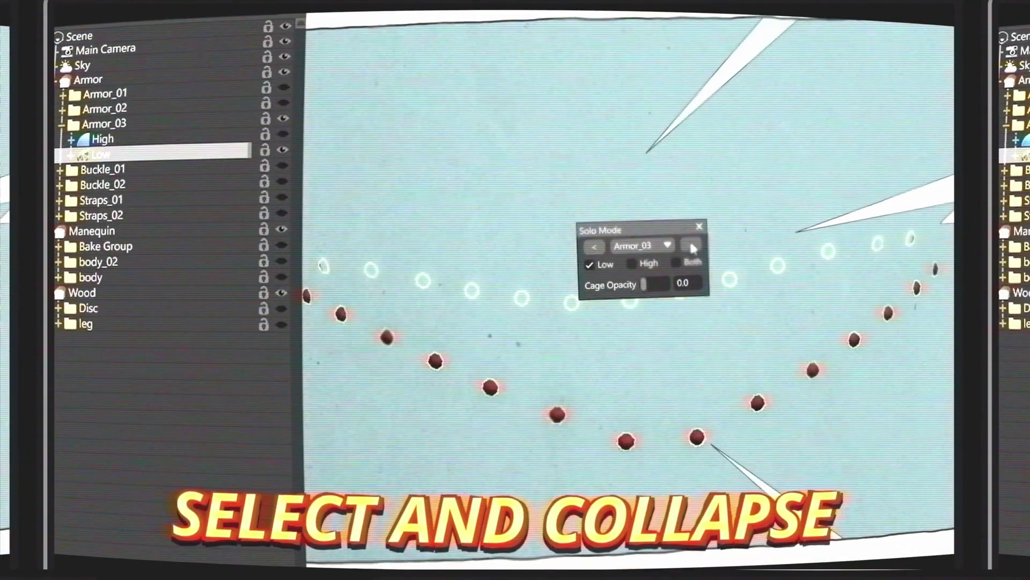
{"action": "left_click", "coordinate": [691, 245]}
{"action": "left_click", "coordinate": [691, 246]}
{"action": "left_click", "coordinate": [691, 245]}
{"action": "left_click", "coordinate": [691, 245]}
{"action": "left_click", "coordinate": [691, 246]}
- Isolate Armor_02, body_02, Buckle_02, Armor_01 and leg from the list, then raise cage opacity to 1.0
{"action": "left_click", "coordinate": [641, 245]}
{"action": "left_click", "coordinate": [645, 287]}
{"action": "left_click", "coordinate": [647, 246]}
{"action": "left_click", "coordinate": [646, 379]}
{"action": "left_click", "coordinate": [644, 246]}
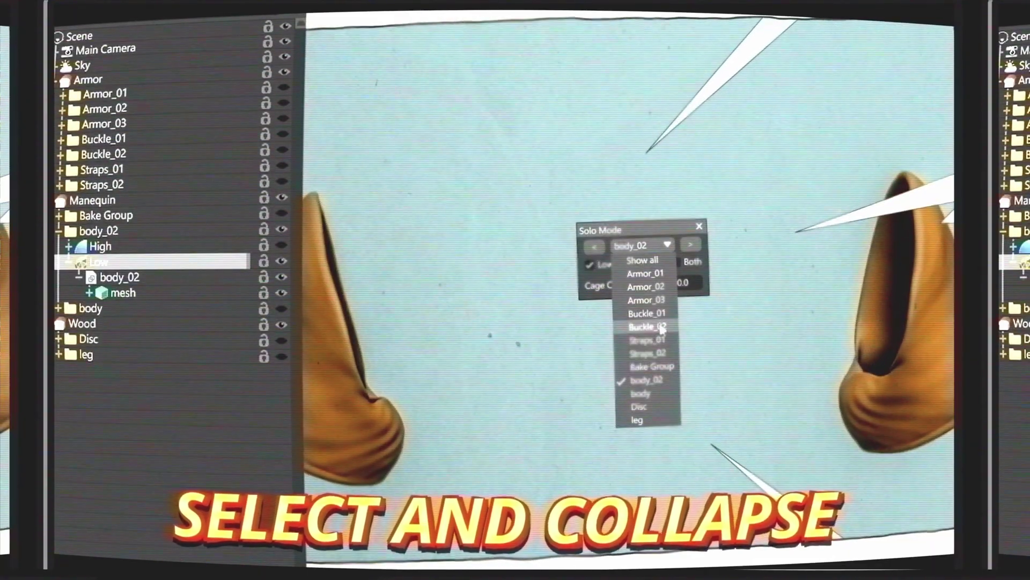
{"action": "left_click", "coordinate": [662, 327]}
{"action": "left_click", "coordinate": [642, 245]}
{"action": "left_click", "coordinate": [645, 273]}
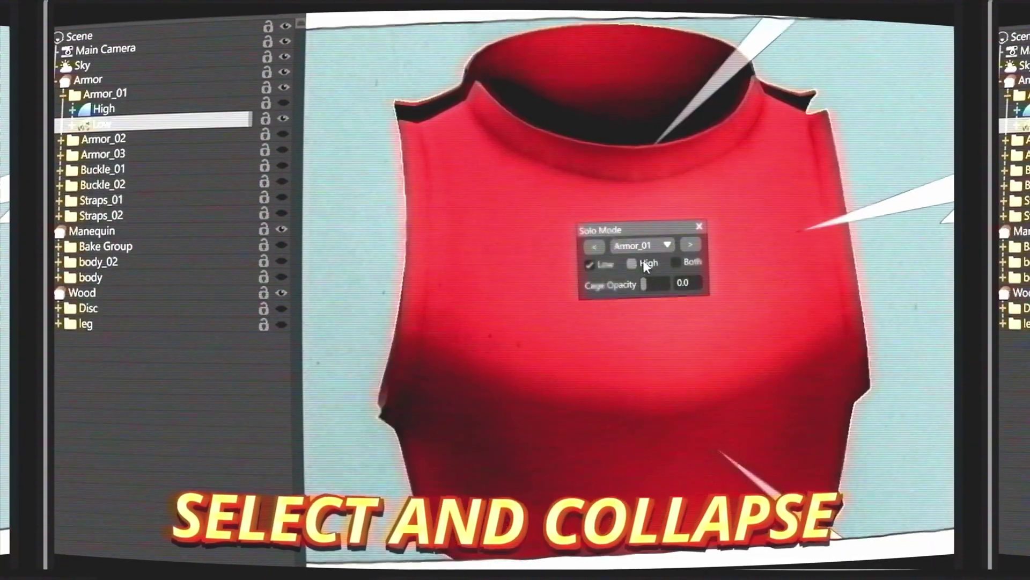
{"action": "left_click", "coordinate": [642, 246]}
{"action": "left_click", "coordinate": [645, 424]}
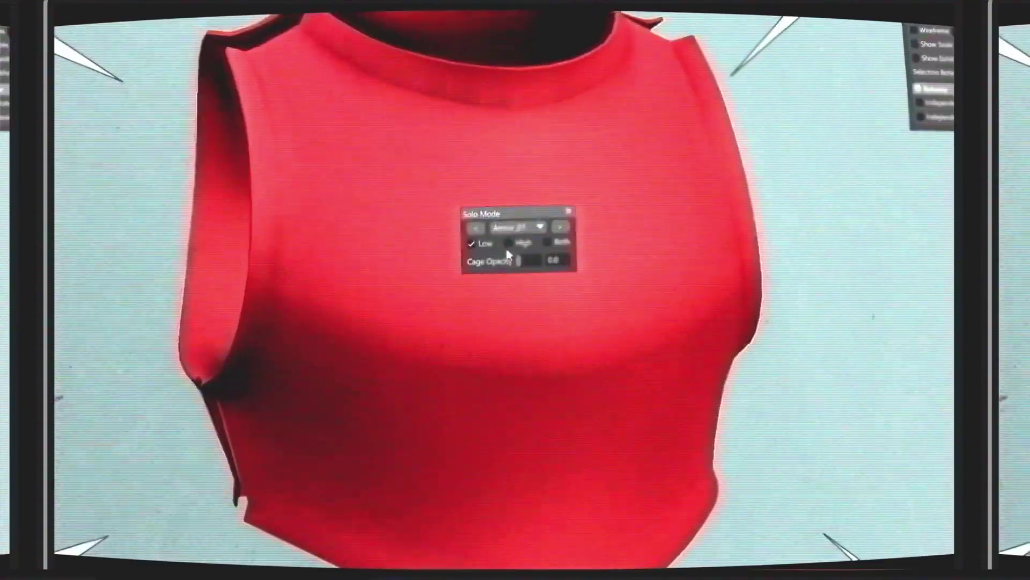
{"action": "left_click_drag", "start_coordinate": [517, 261], "coordinate": [531, 261]}
{"action": "left_click", "coordinate": [553, 229]}
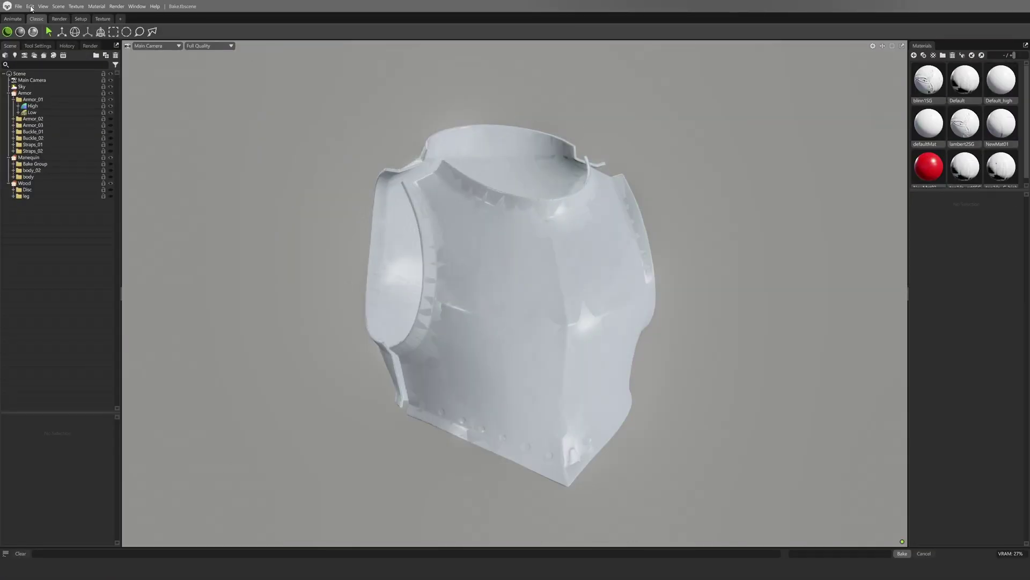
- Launch Solo Mode from Edit > Plugins and drag its panel toward the Scene outliner
{"action": "left_click", "coordinate": [30, 6]}
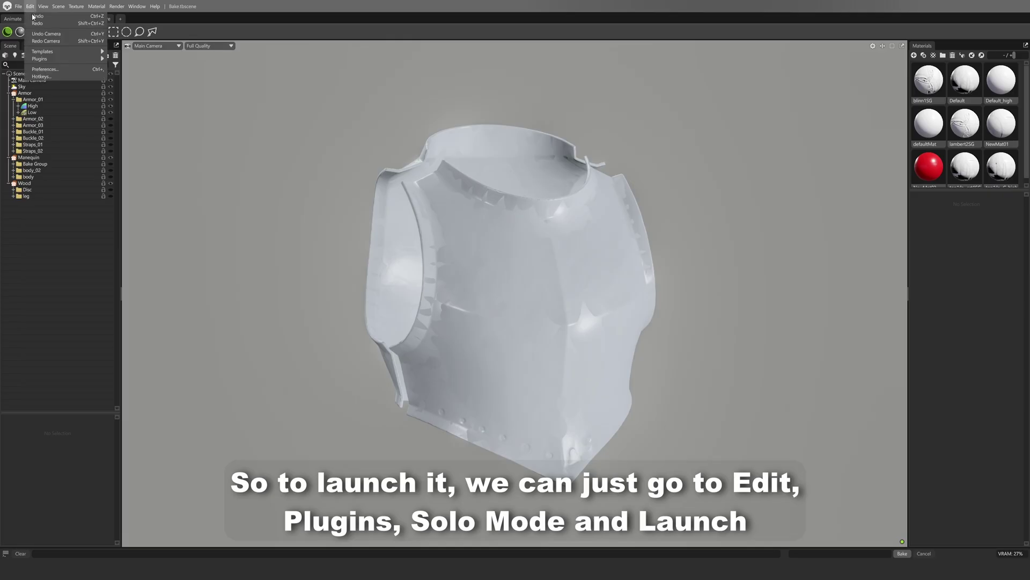
{"action": "mouse_move", "coordinate": [93, 62]}
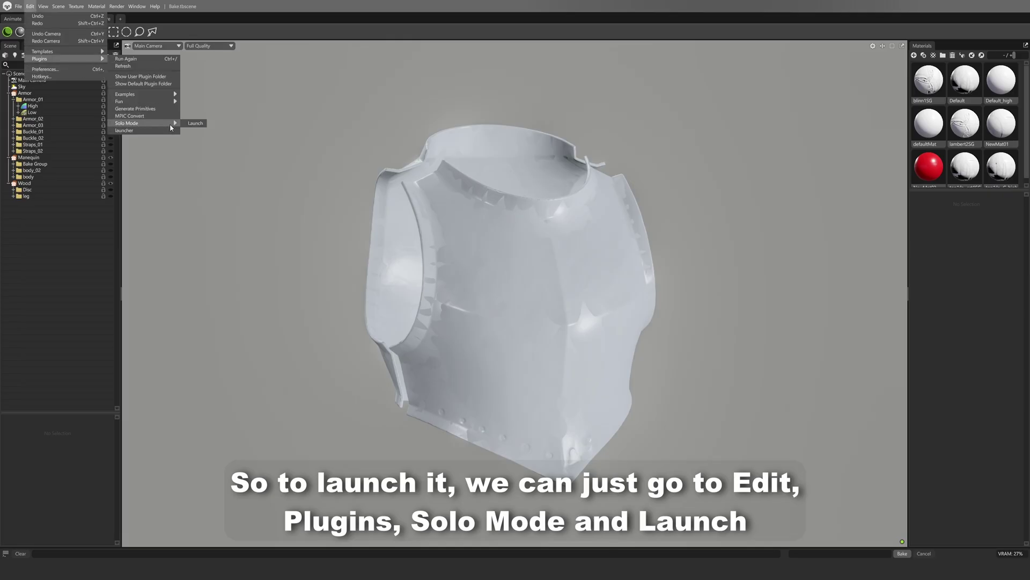
{"action": "left_click", "coordinate": [195, 123]}
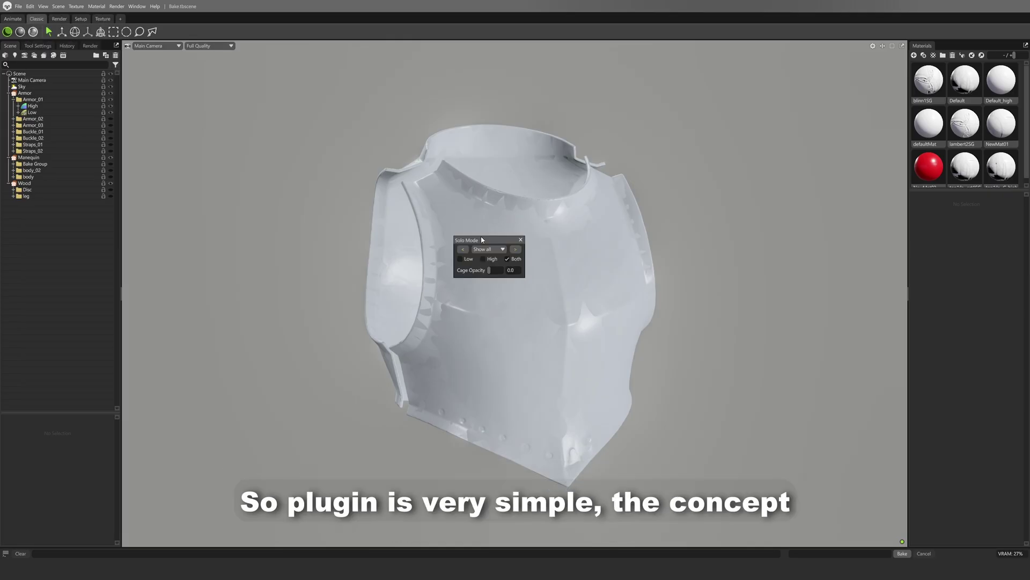
{"action": "left_click_drag", "start_coordinate": [482, 239], "coordinate": [235, 147]}
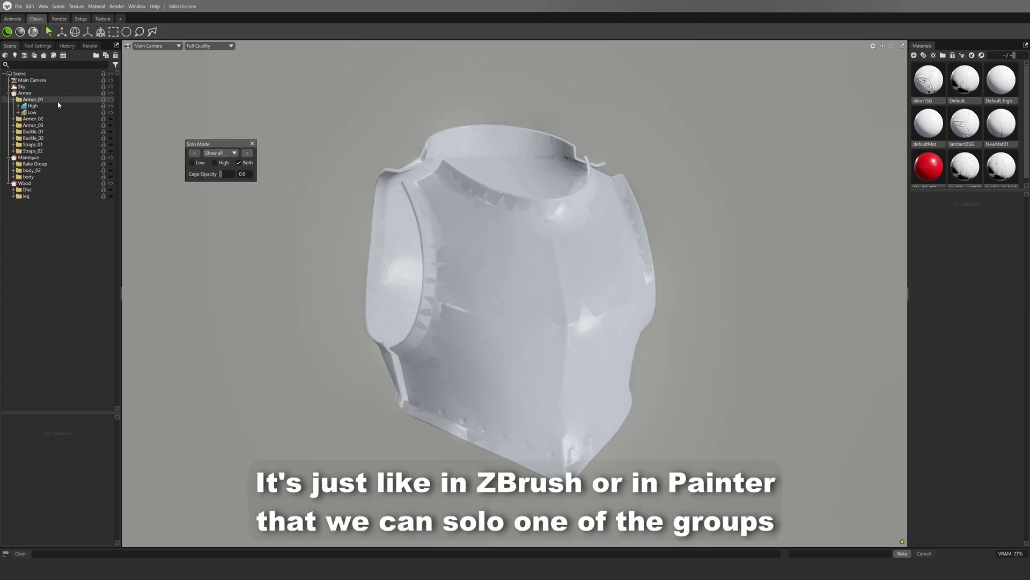
- Switch Solo Mode to Show all with only the low-poly meshes visible
{"action": "left_click", "coordinate": [208, 154]}
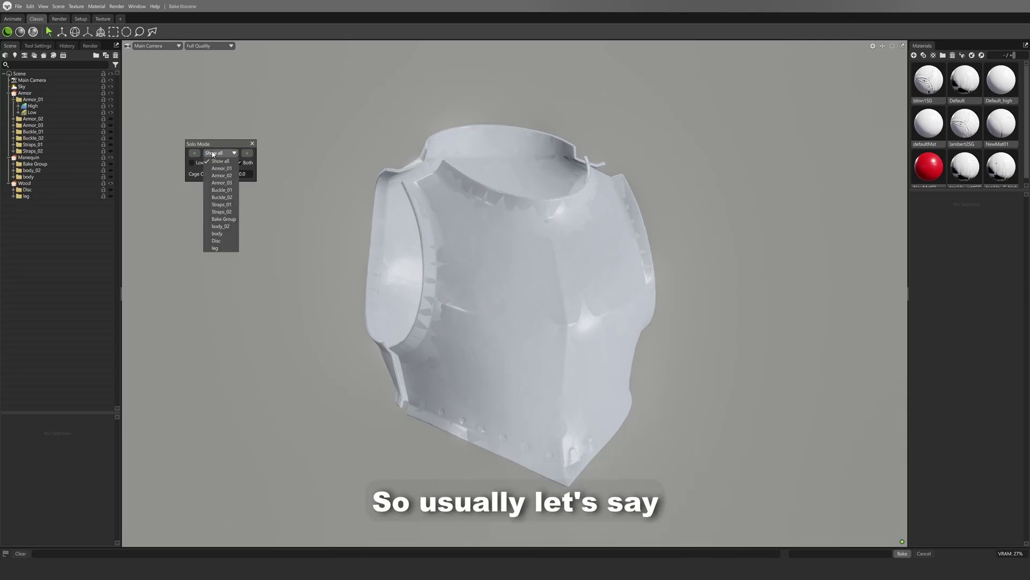
{"action": "left_click", "coordinate": [215, 160]}
{"action": "scroll", "coordinate": [625, 241], "scroll_direction": "up", "scroll_amount": 5}
{"action": "left_click_drag", "start_coordinate": [625, 244], "coordinate": [604, 224]}
{"action": "key", "text": "1"}
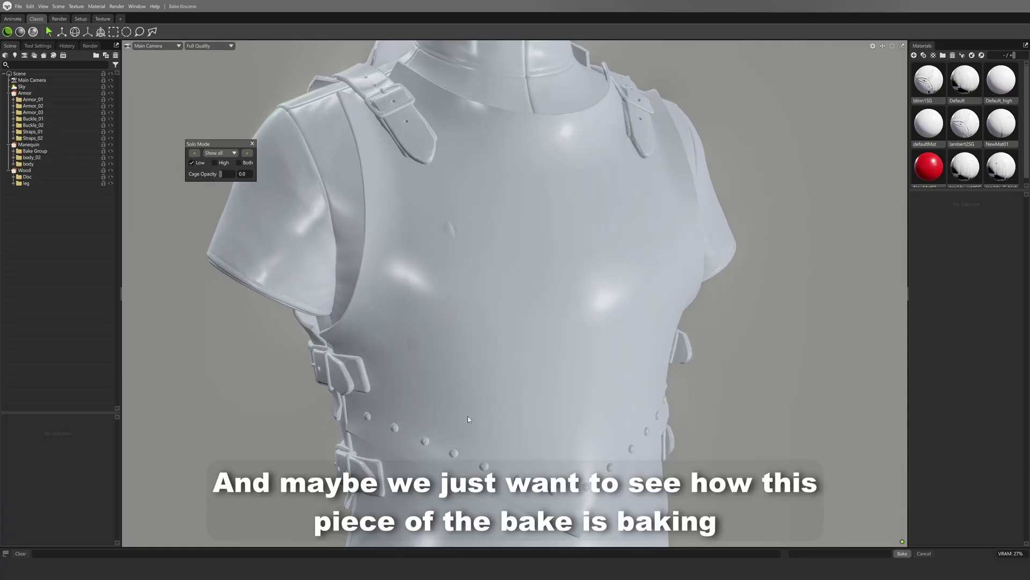
- View the armor from below and hide the low-poly chest plate and torso body meshes
{"action": "scroll", "coordinate": [497, 245], "scroll_direction": "up", "scroll_amount": 5}
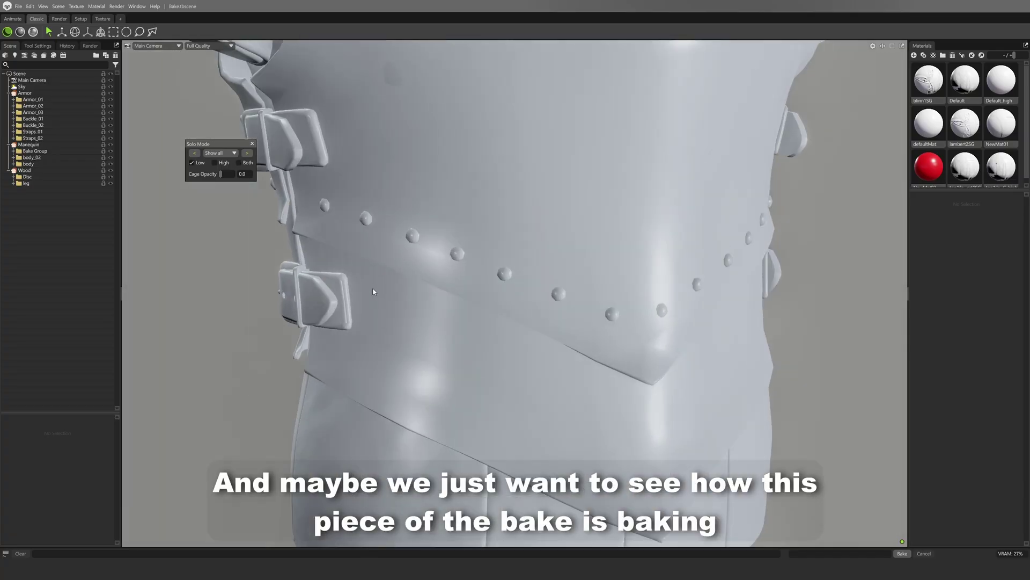
{"action": "left_click_drag", "start_coordinate": [373, 288], "coordinate": [480, 322]}
{"action": "scroll", "coordinate": [464, 283], "scroll_direction": "up", "scroll_amount": 3}
{"action": "left_click_drag", "start_coordinate": [448, 258], "coordinate": [607, 274]}
{"action": "left_click", "coordinate": [456, 137]}
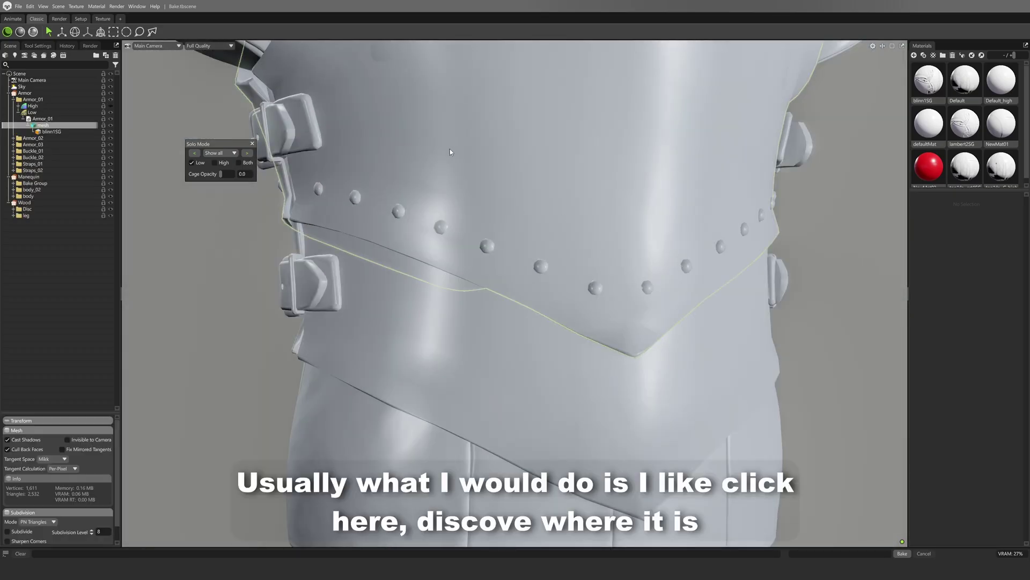
{"action": "left_click", "coordinate": [112, 113]}
{"action": "left_click", "coordinate": [557, 221]}
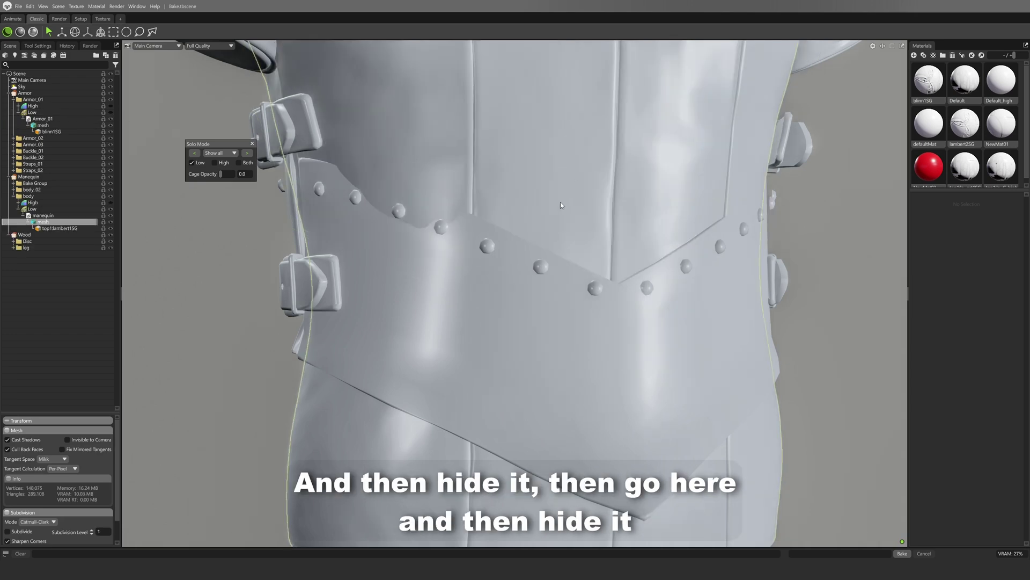
{"action": "left_click", "coordinate": [112, 210]}
- Hide the Straps_02 and Straps_01 low-poly meshes to expose the belt plate
{"action": "left_click_drag", "start_coordinate": [483, 221], "coordinate": [520, 214]}
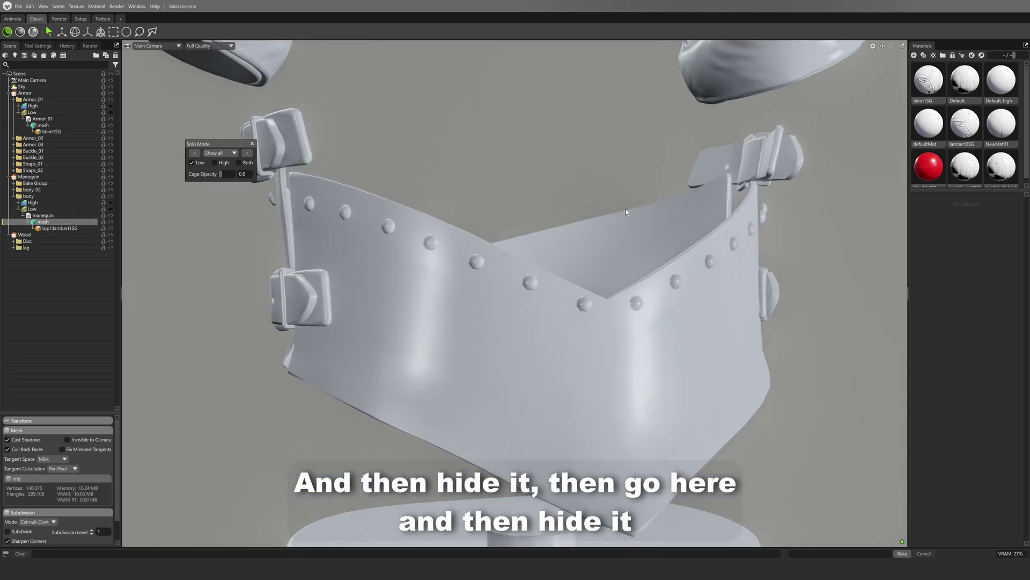
{"action": "left_click", "coordinate": [520, 213]}
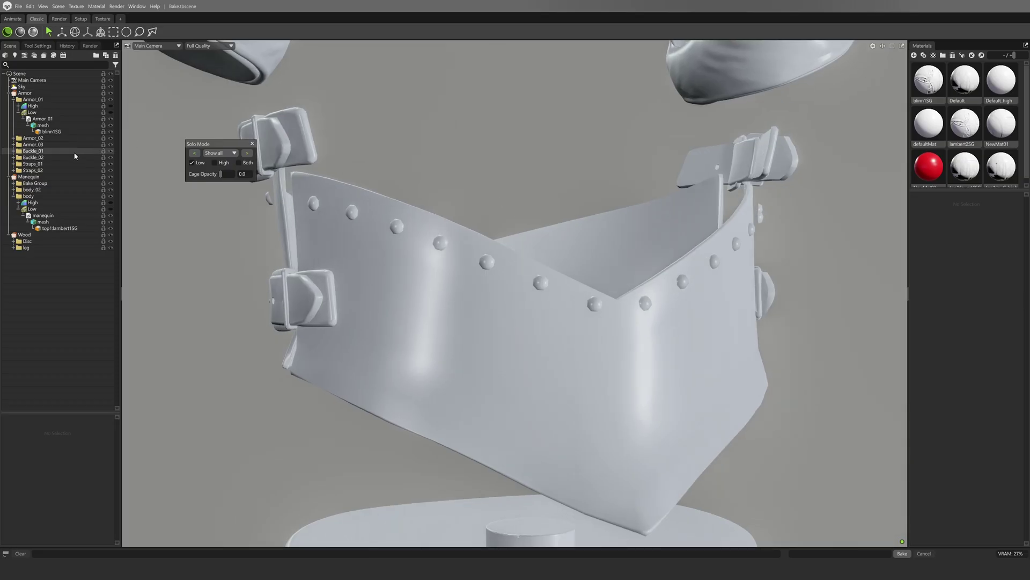
{"action": "left_click", "coordinate": [322, 299]}
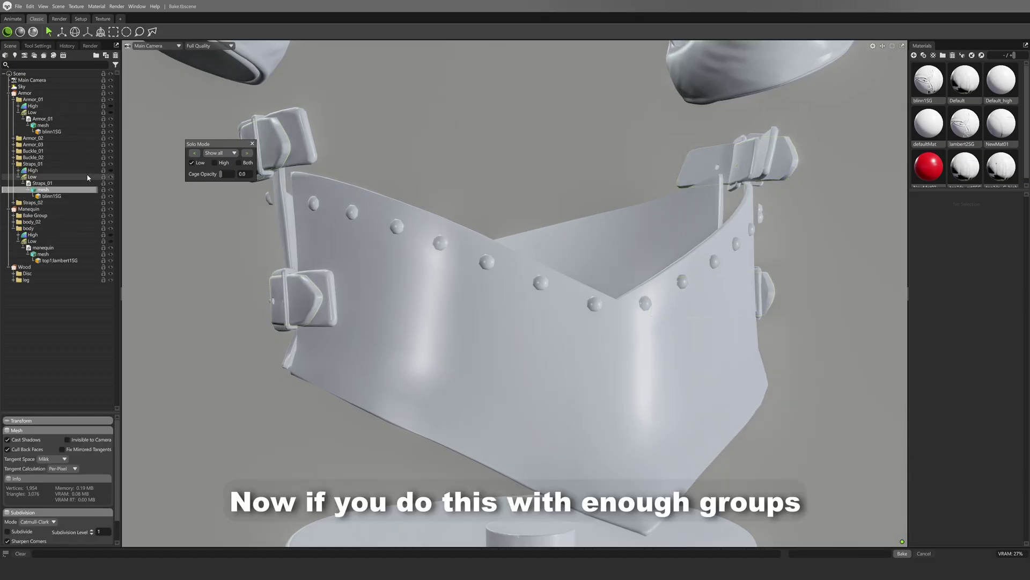
{"action": "left_click", "coordinate": [320, 279]}
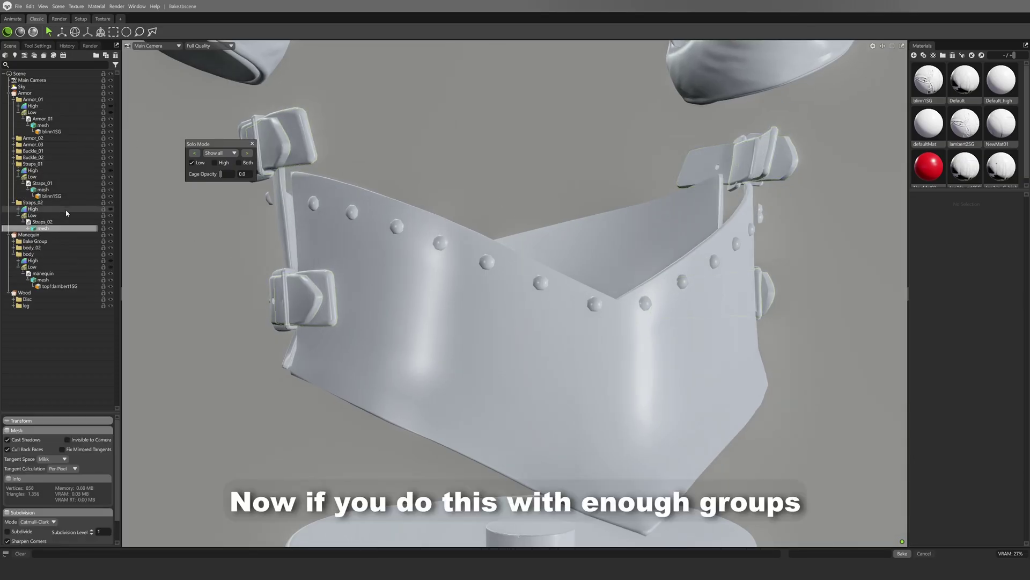
{"action": "left_click", "coordinate": [111, 215]}
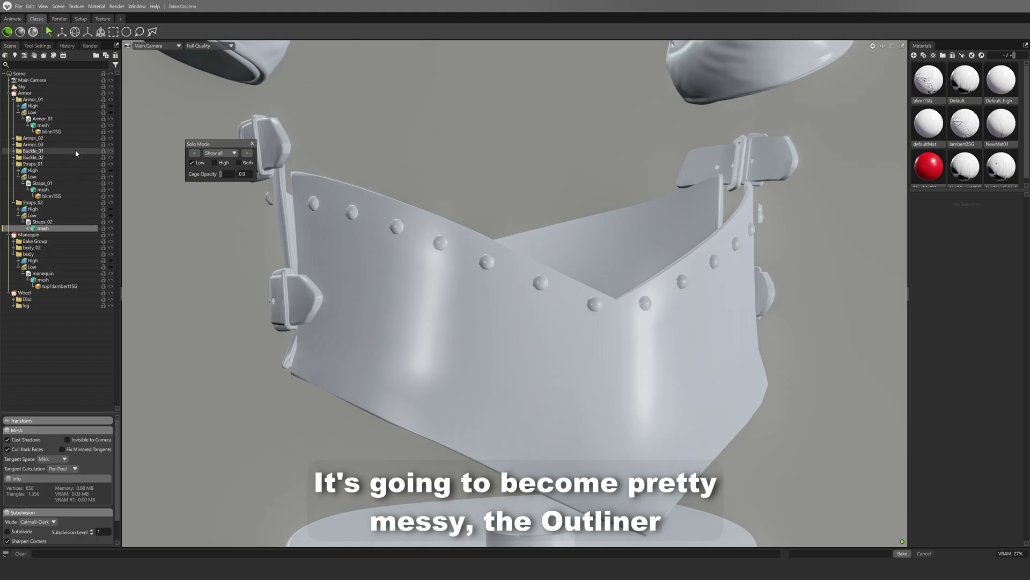
{"action": "left_click", "coordinate": [101, 190]}
{"action": "left_click", "coordinate": [109, 186]}
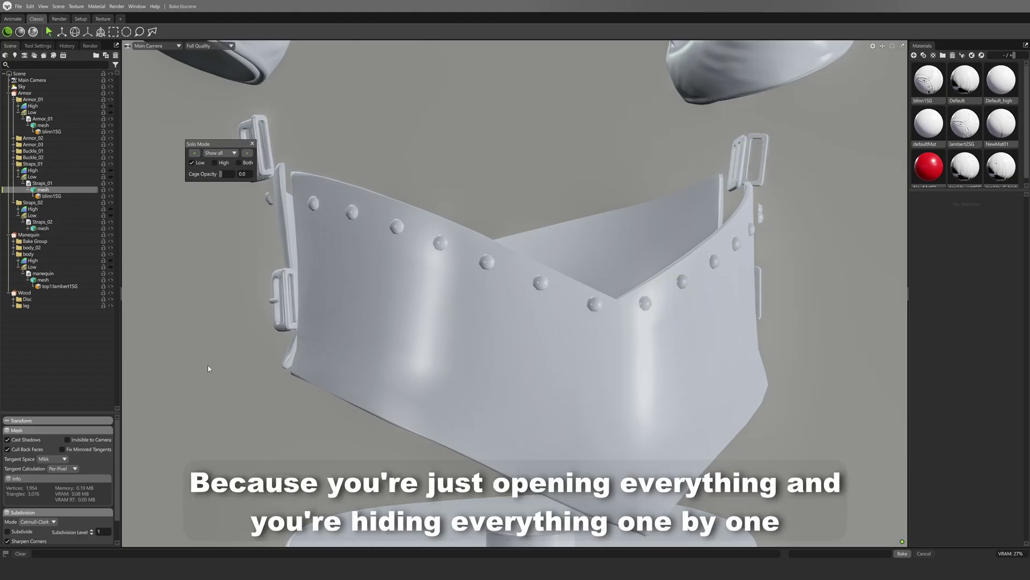
{"action": "left_click_drag", "start_coordinate": [361, 361], "coordinate": [488, 324]}
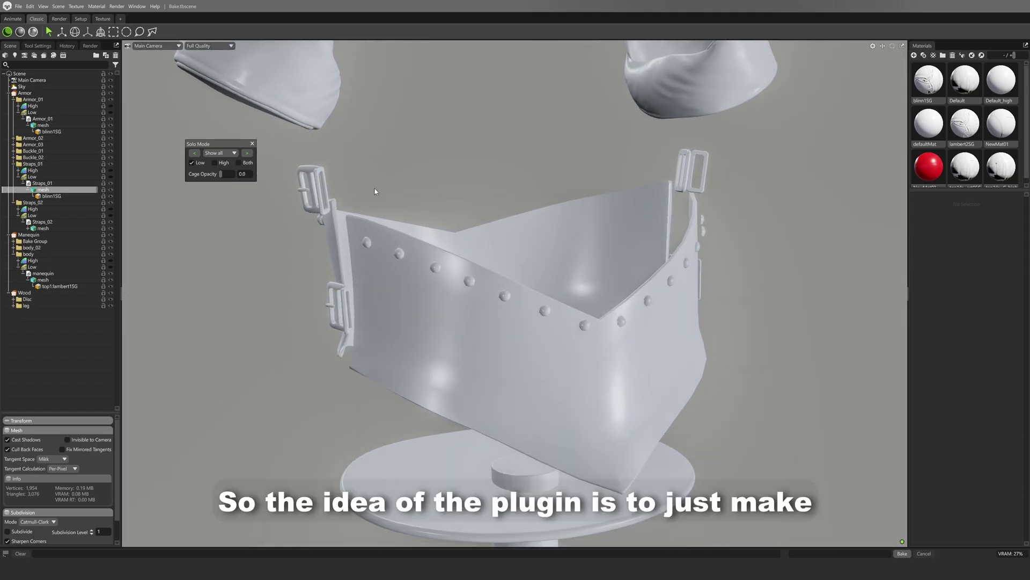
- Isolate the Armor_02 bake group in Solo Mode
{"action": "left_click", "coordinate": [223, 153]}
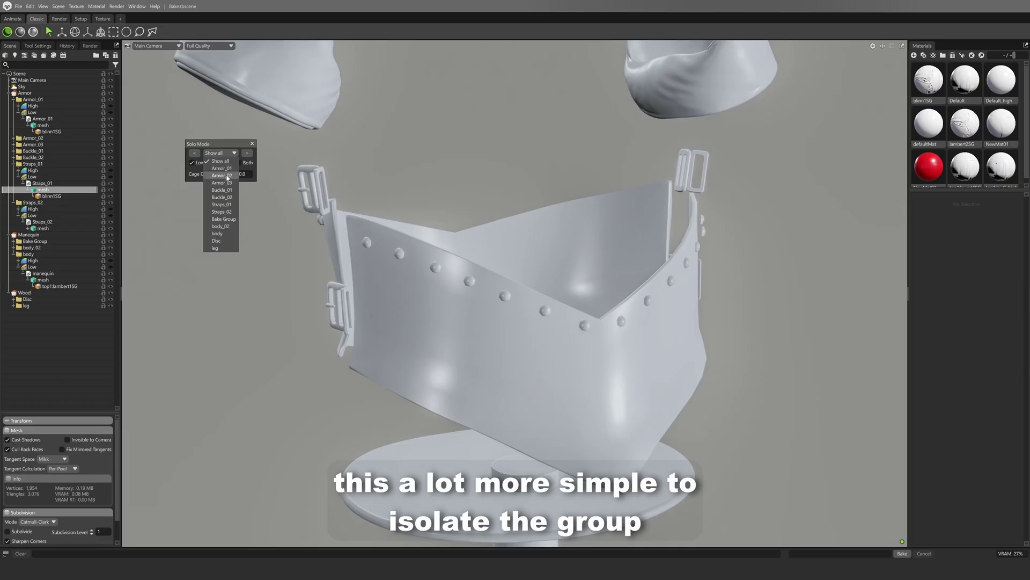
{"action": "left_click", "coordinate": [228, 178]}
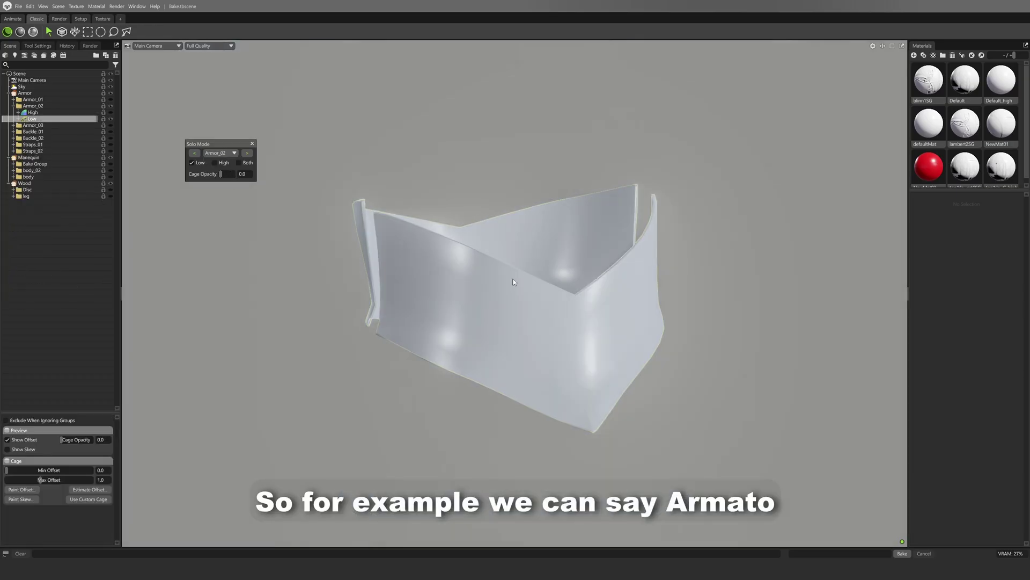
{"action": "scroll", "coordinate": [482, 274], "scroll_direction": "up", "scroll_amount": 3}
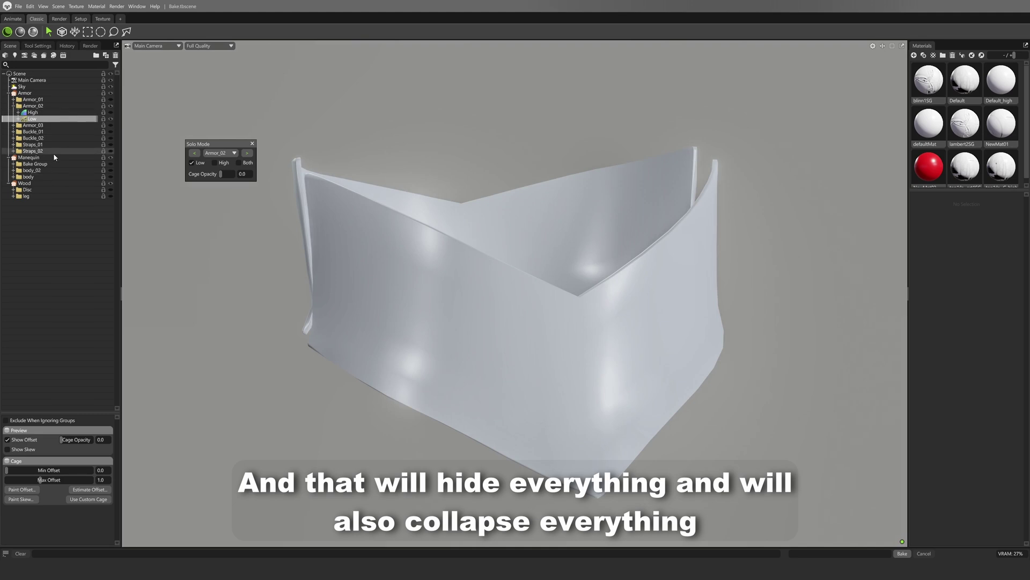
- Expand Straps_01, Buckle_01, Straps_02, Armor_03 and Armor_01 with their High/Low children in the outliner
{"action": "left_click", "coordinate": [12, 144]}
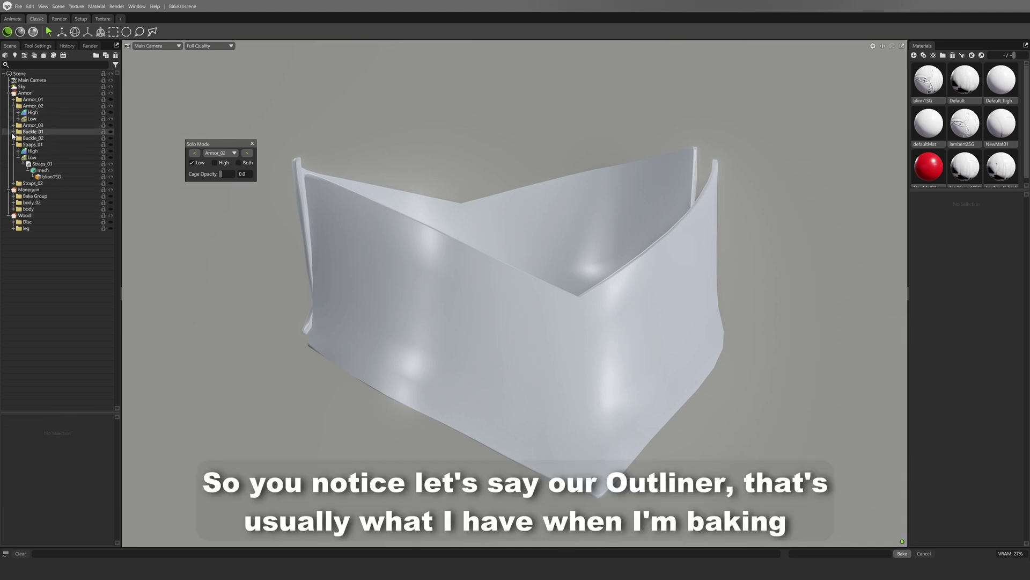
{"action": "left_click", "coordinate": [13, 132]}
{"action": "left_click", "coordinate": [13, 196]}
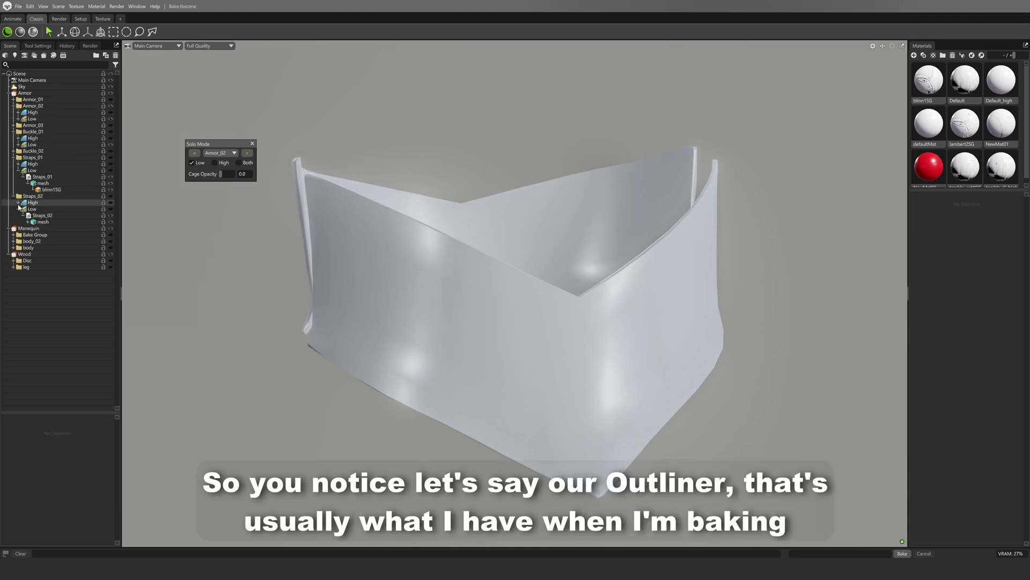
{"action": "left_click", "coordinate": [18, 203]}
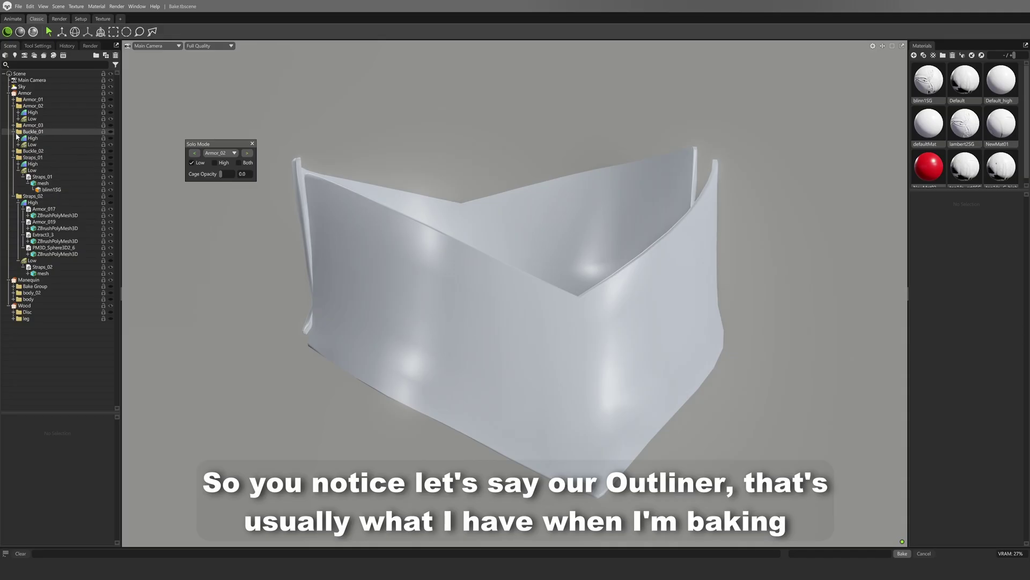
{"action": "left_click", "coordinate": [13, 125]}
{"action": "left_click", "coordinate": [13, 99]}
{"action": "left_click", "coordinate": [18, 106]}
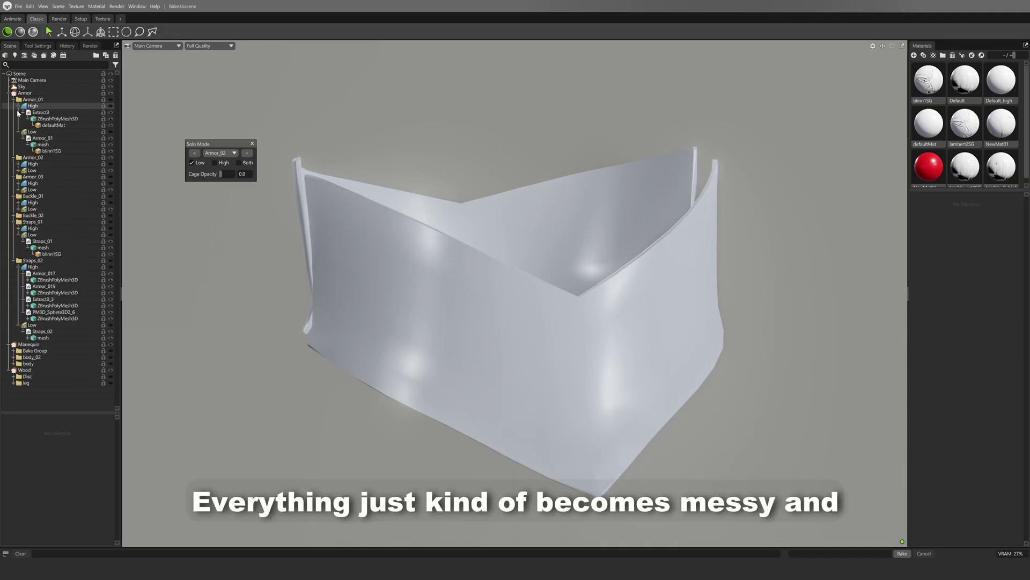
{"action": "left_click", "coordinate": [18, 202]}
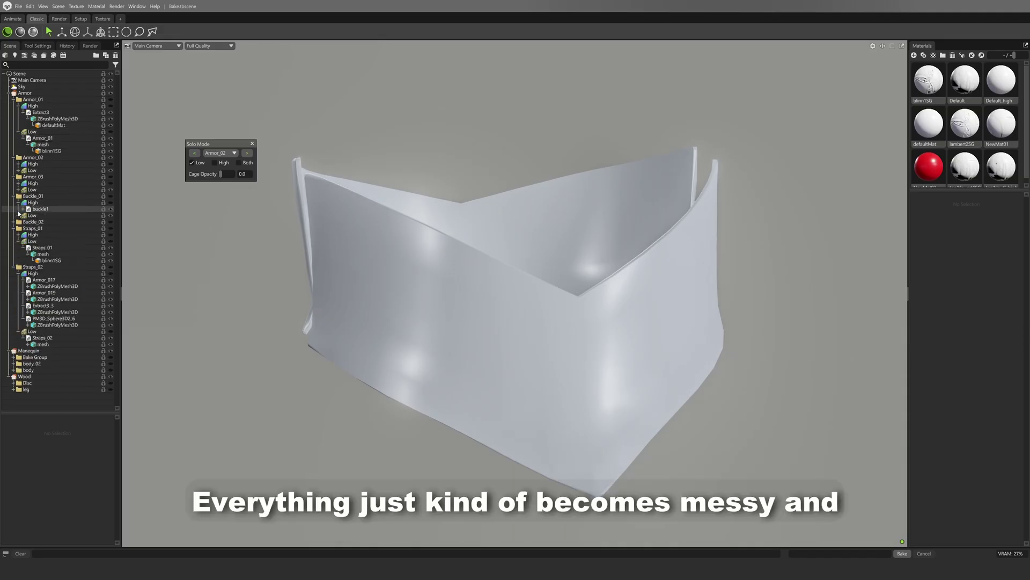
{"action": "left_click", "coordinate": [19, 215]}
{"action": "left_click", "coordinate": [18, 189]}
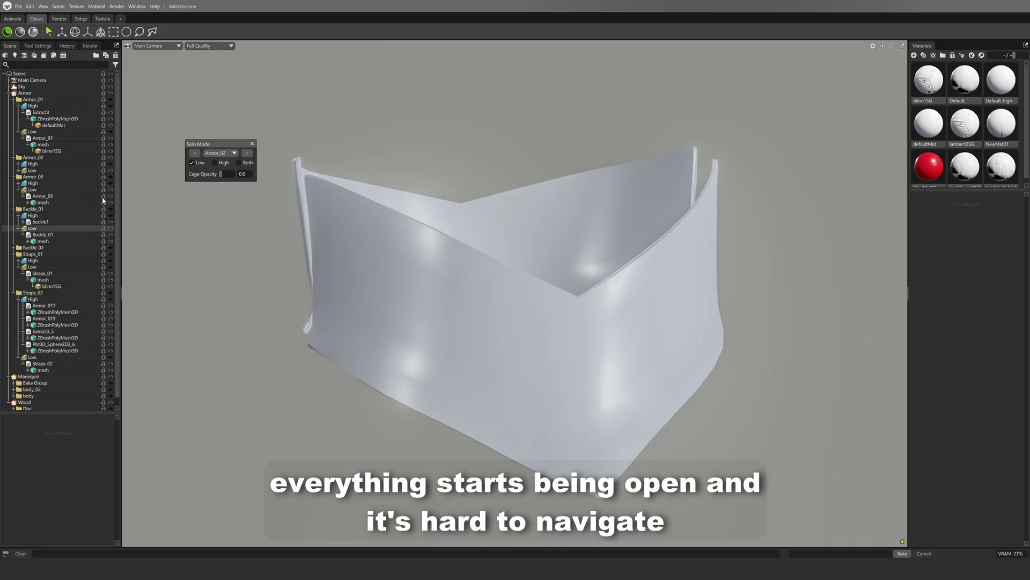
{"action": "scroll", "coordinate": [16, 312], "scroll_direction": "down", "scroll_amount": 1}
- Expand body_02 in the outliner and isolate the Straps_01 bake group
{"action": "left_click", "coordinate": [12, 381]}
{"action": "left_click", "coordinate": [18, 394]}
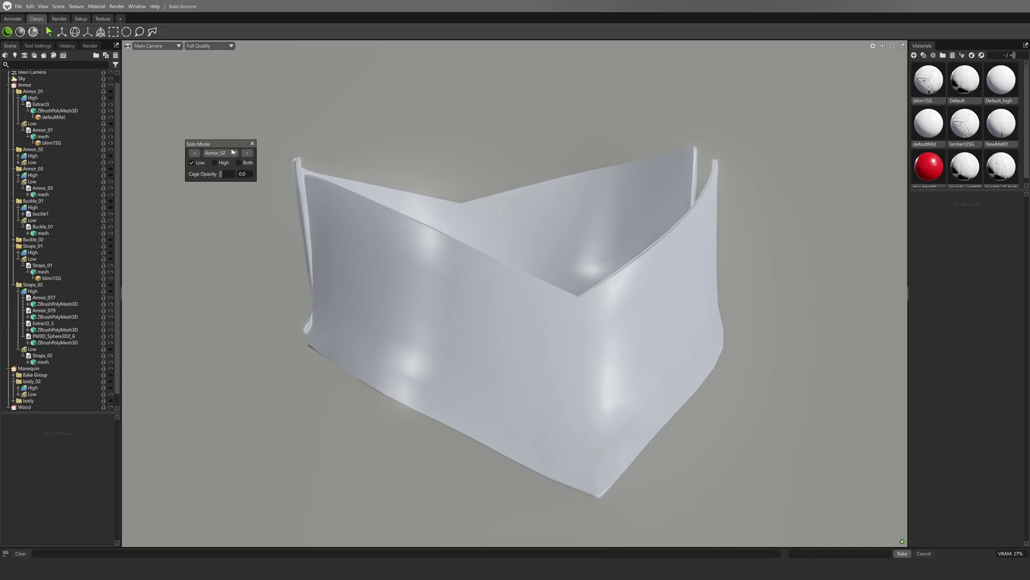
{"action": "left_click", "coordinate": [230, 153]}
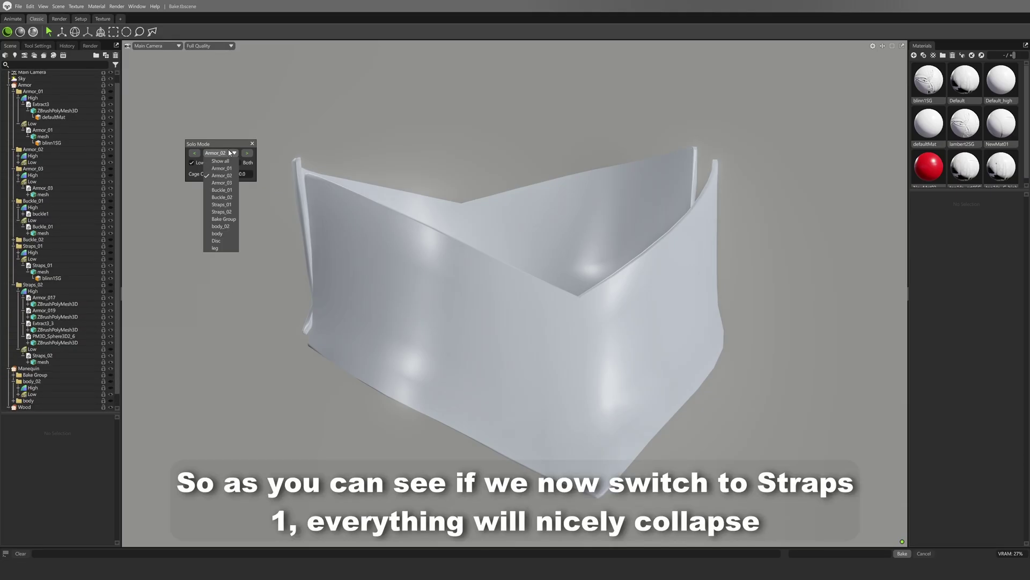
{"action": "left_click", "coordinate": [233, 205]}
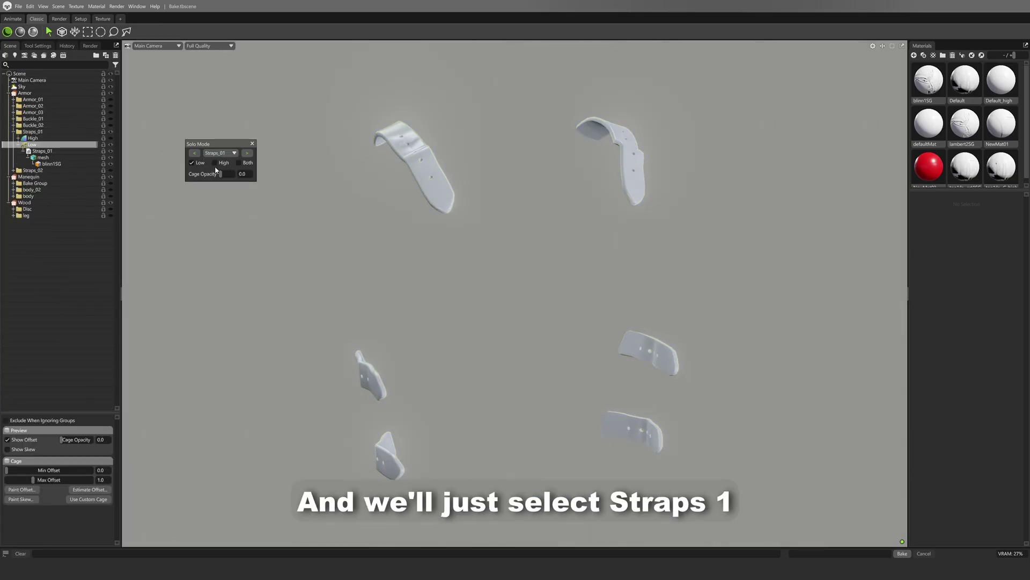
- Zoom in, move the Solo Mode panel aside, and cycle Straps_01 through High, Low, then Both
{"action": "scroll", "coordinate": [446, 182], "scroll_direction": "up", "scroll_amount": 5}
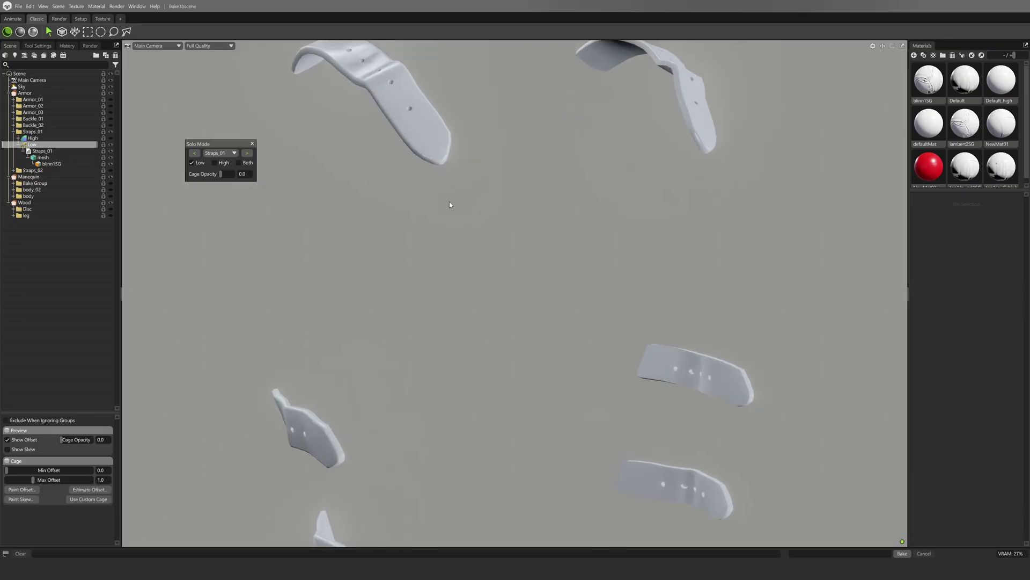
{"action": "scroll", "coordinate": [456, 183], "scroll_direction": "up", "scroll_amount": 3}
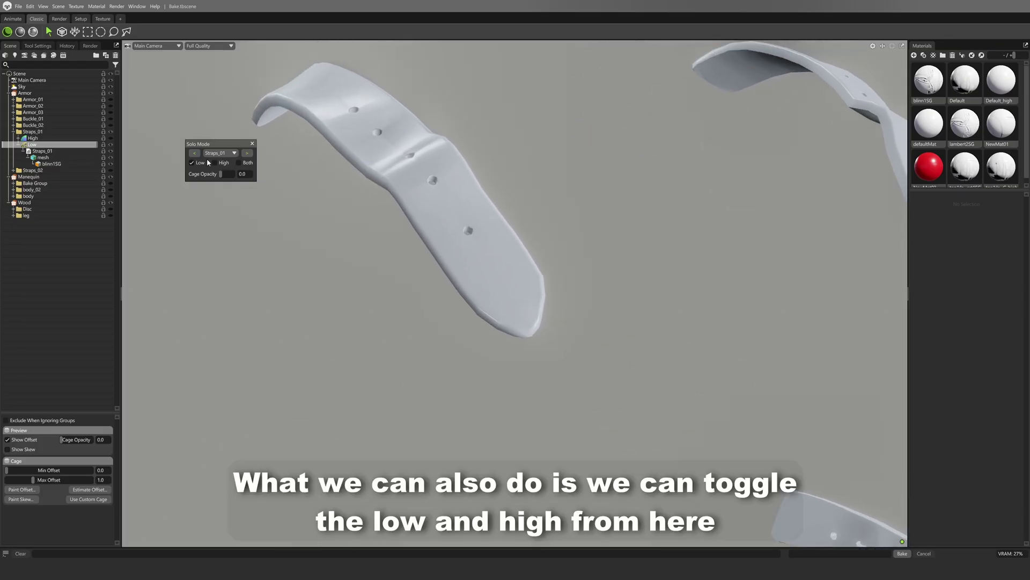
{"action": "left_click", "coordinate": [48, 94]}
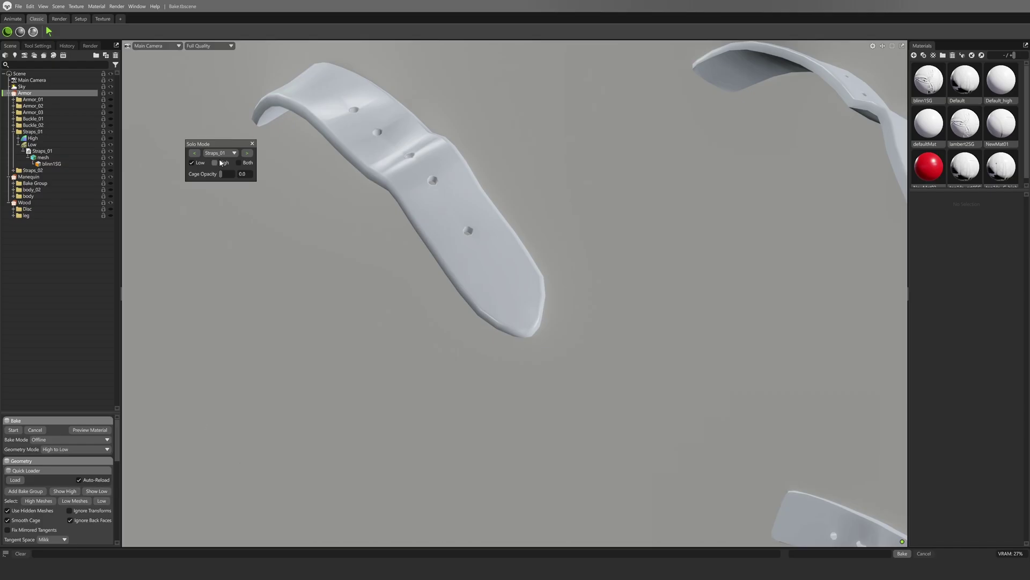
{"action": "left_click_drag", "start_coordinate": [224, 145], "coordinate": [209, 99]}
{"action": "left_click", "coordinate": [207, 117]}
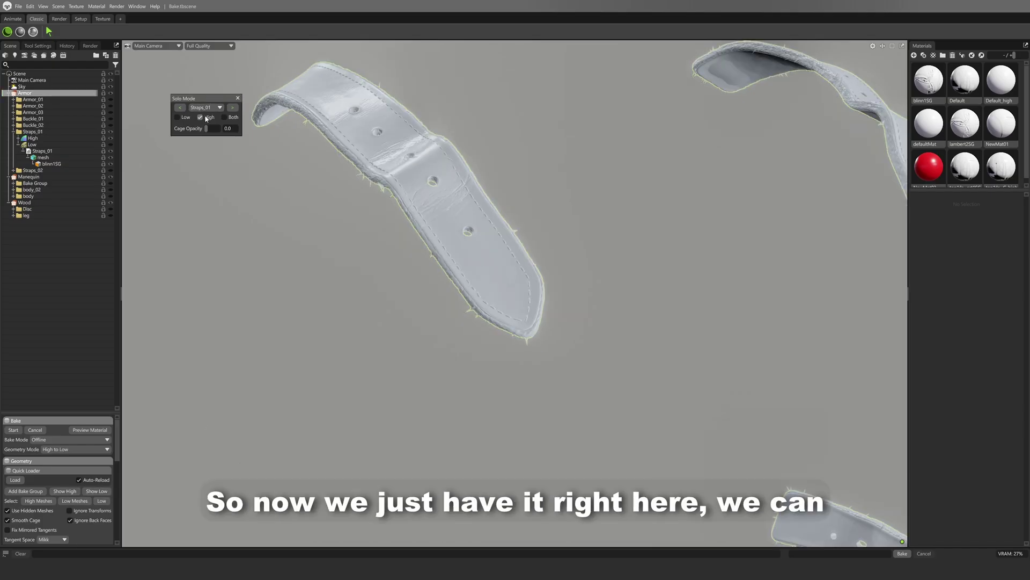
{"action": "left_click", "coordinate": [181, 118]}
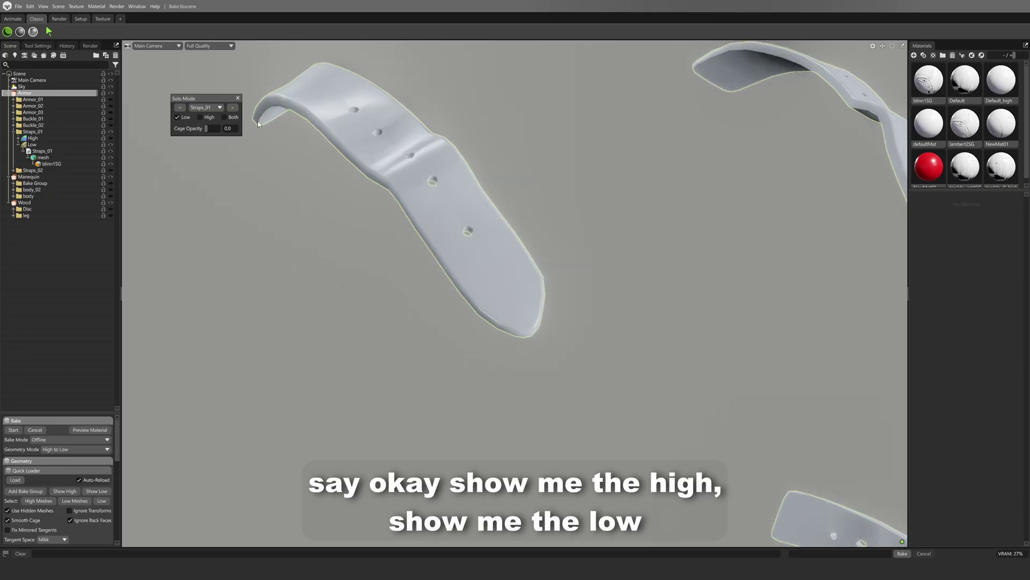
{"action": "left_click", "coordinate": [225, 117]}
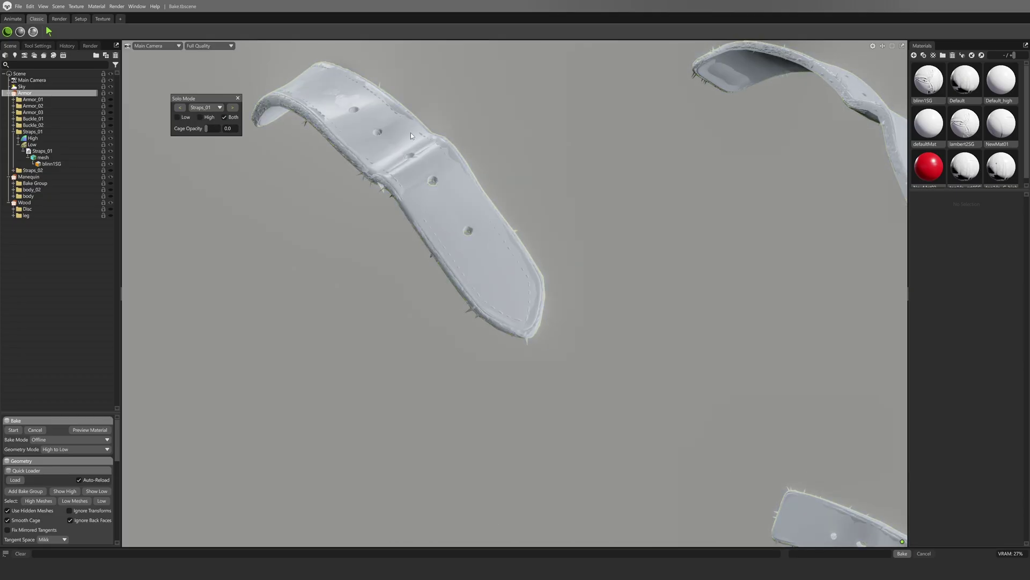
{"action": "scroll", "coordinate": [407, 157], "scroll_direction": "up", "scroll_amount": 3}
- Isolate Straps_02, Bake Group, body_02, then Armor_01 in turn from the Solo Mode dropdown
{"action": "left_click", "coordinate": [211, 108]}
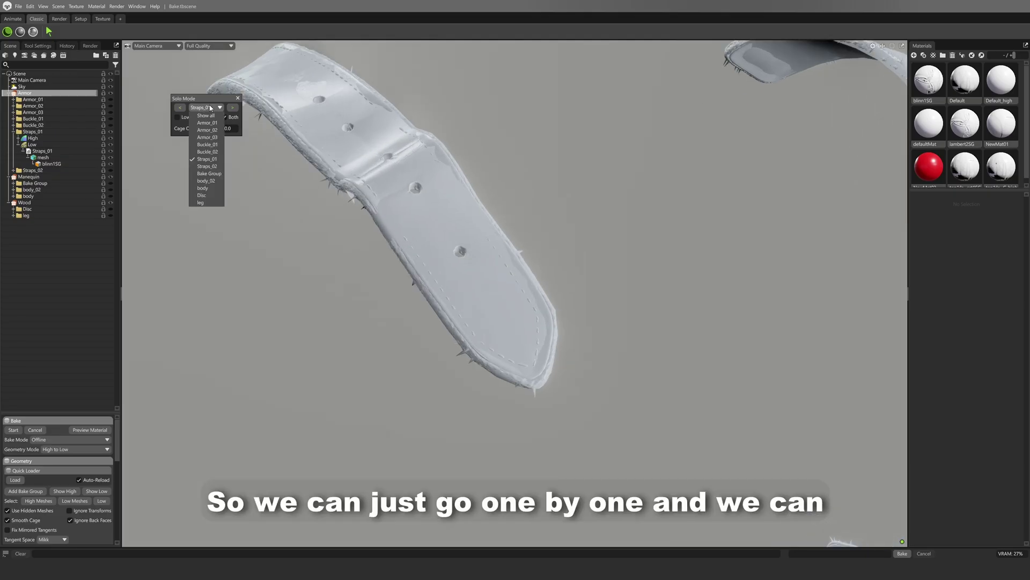
{"action": "left_click", "coordinate": [207, 166]}
{"action": "left_click", "coordinate": [206, 108]}
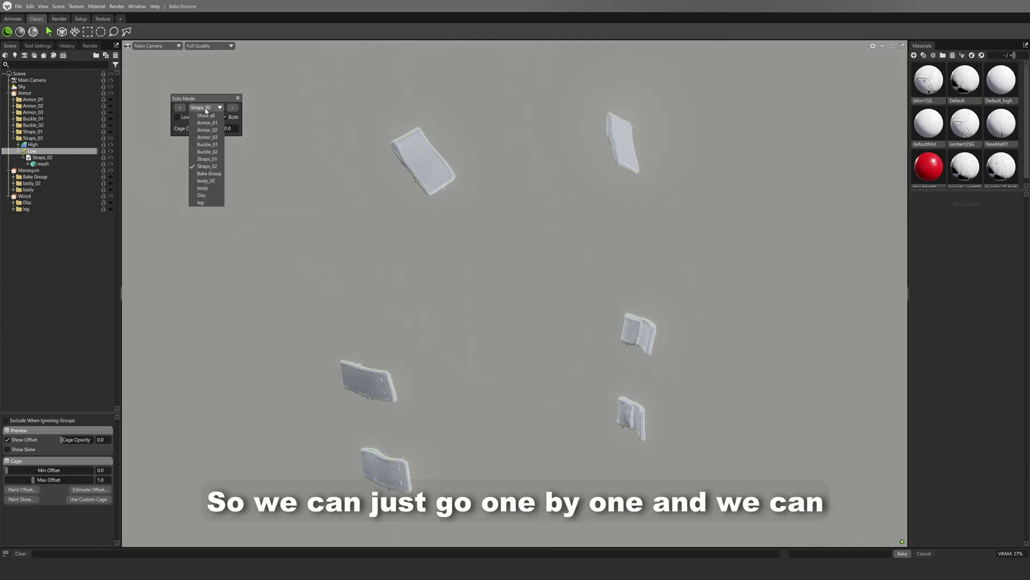
{"action": "left_click", "coordinate": [209, 174]}
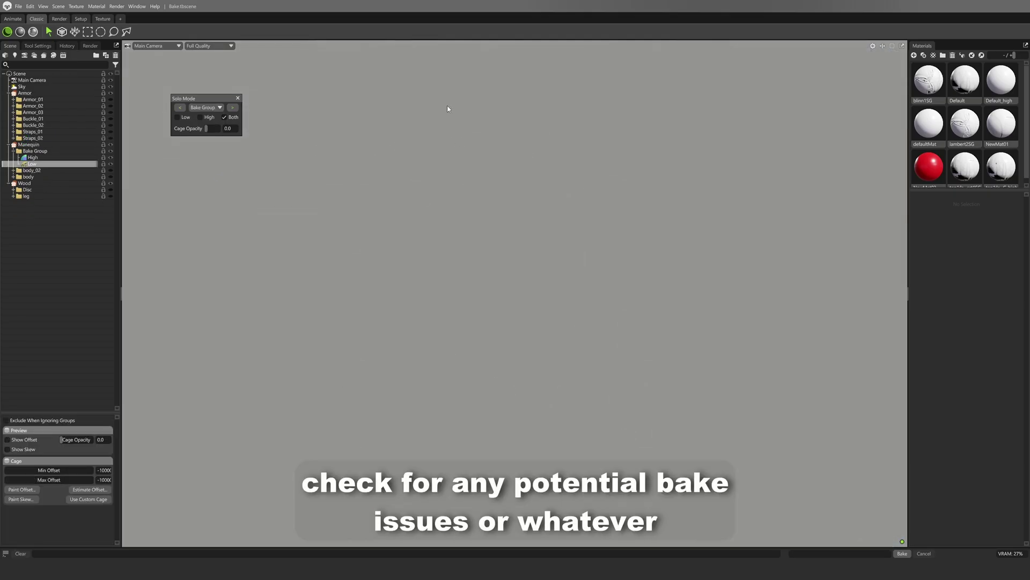
{"action": "left_click", "coordinate": [205, 107]}
{"action": "left_click", "coordinate": [206, 181]}
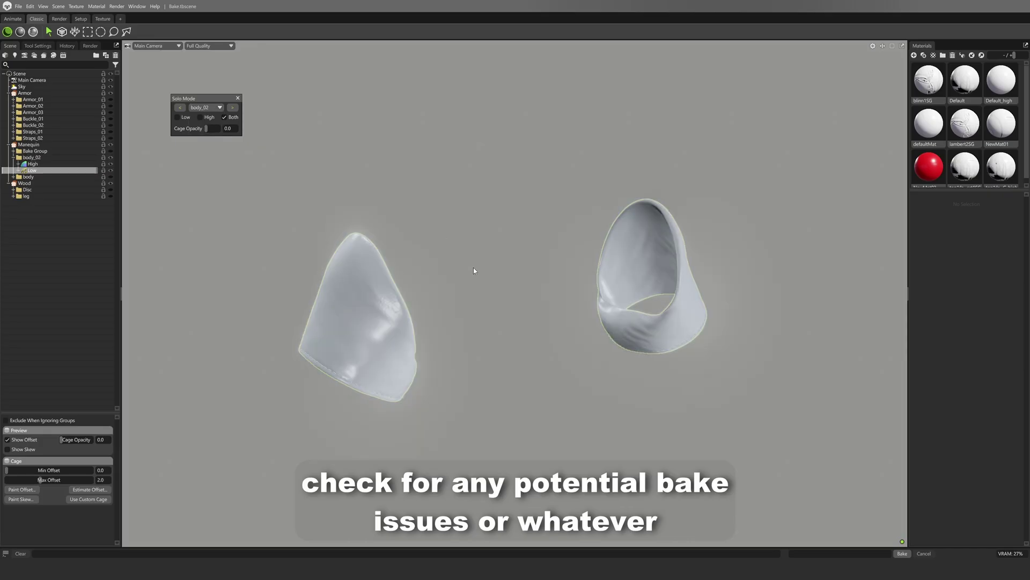
{"action": "left_click", "coordinate": [210, 108]}
{"action": "left_click", "coordinate": [208, 123]}
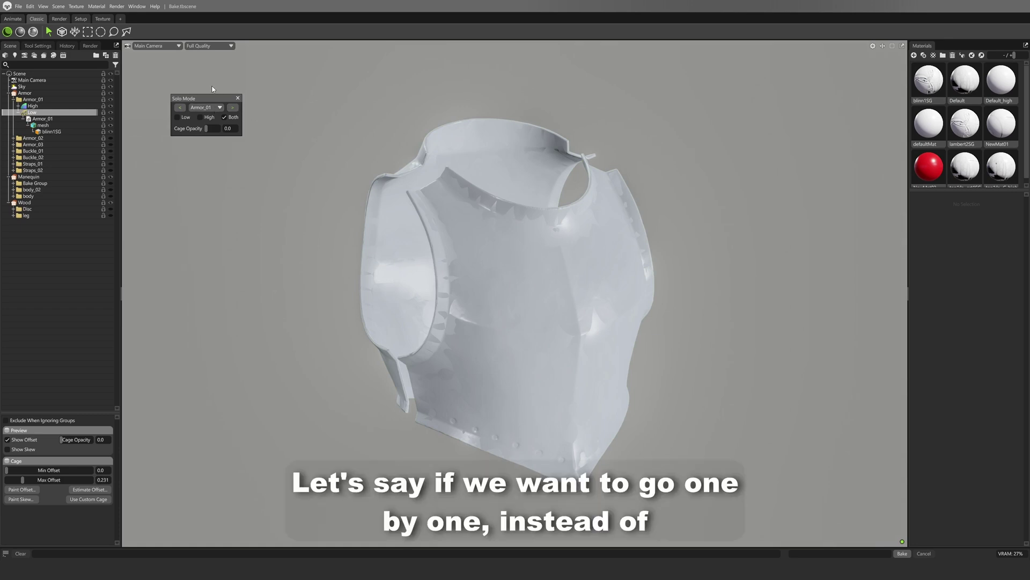
- Isolate Armor_02 and then Armor_03 from the Solo Mode dropdown
{"action": "left_click", "coordinate": [213, 108]}
{"action": "left_click", "coordinate": [209, 130]}
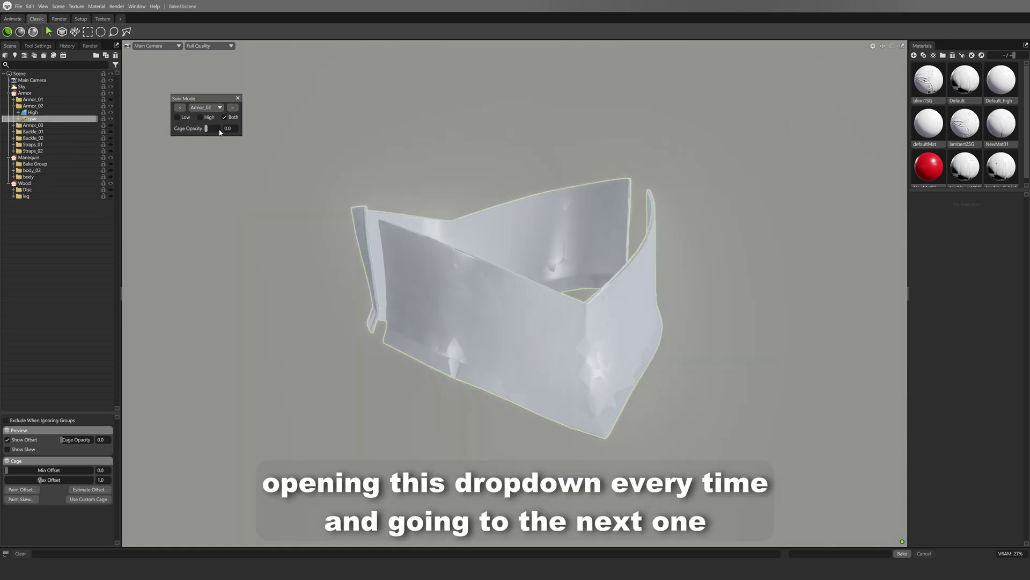
{"action": "left_click", "coordinate": [212, 107]}
{"action": "left_click", "coordinate": [207, 137]}
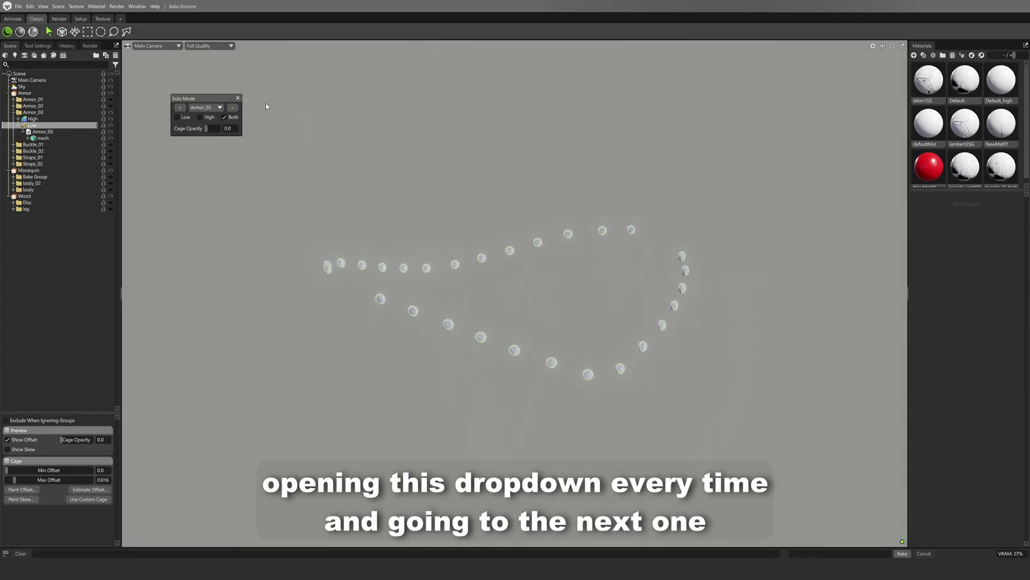
- Step between Armor_01 and Buckle_01 with the arrows, then isolate body_02 from the list
{"action": "left_click", "coordinate": [231, 108]}
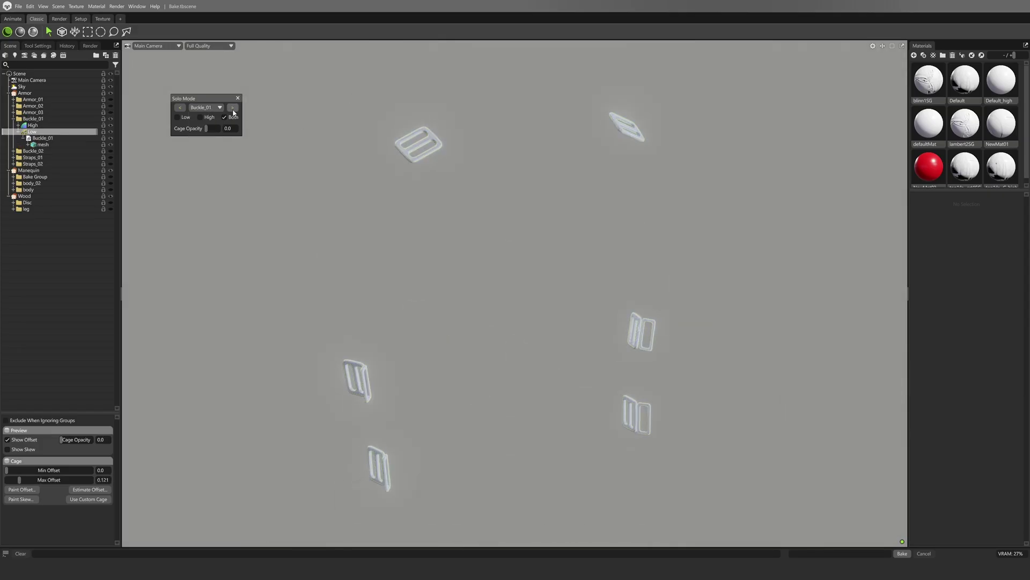
{"action": "left_click", "coordinate": [181, 108]}
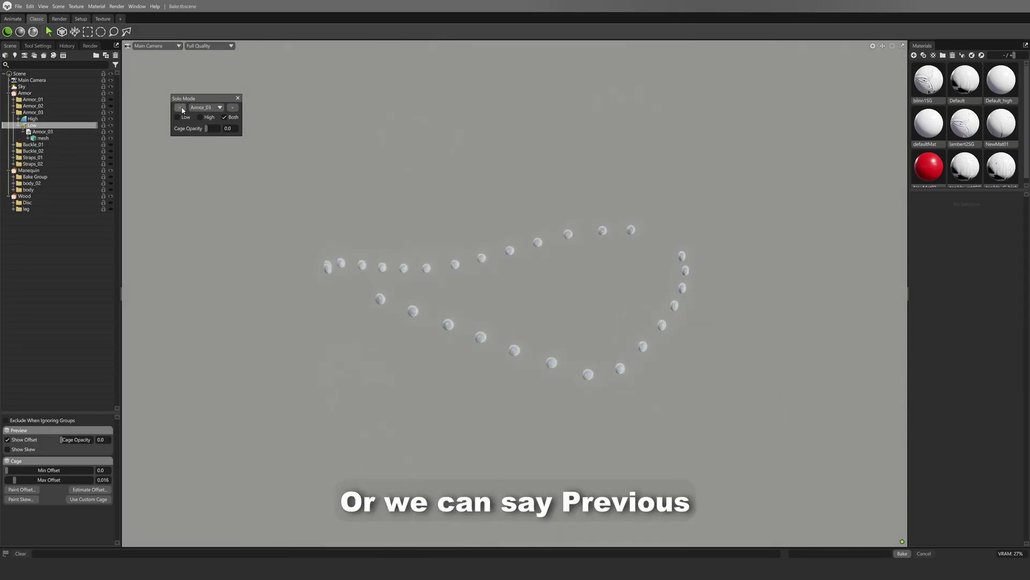
{"action": "left_click", "coordinate": [181, 108]}
{"action": "left_click", "coordinate": [181, 108]}
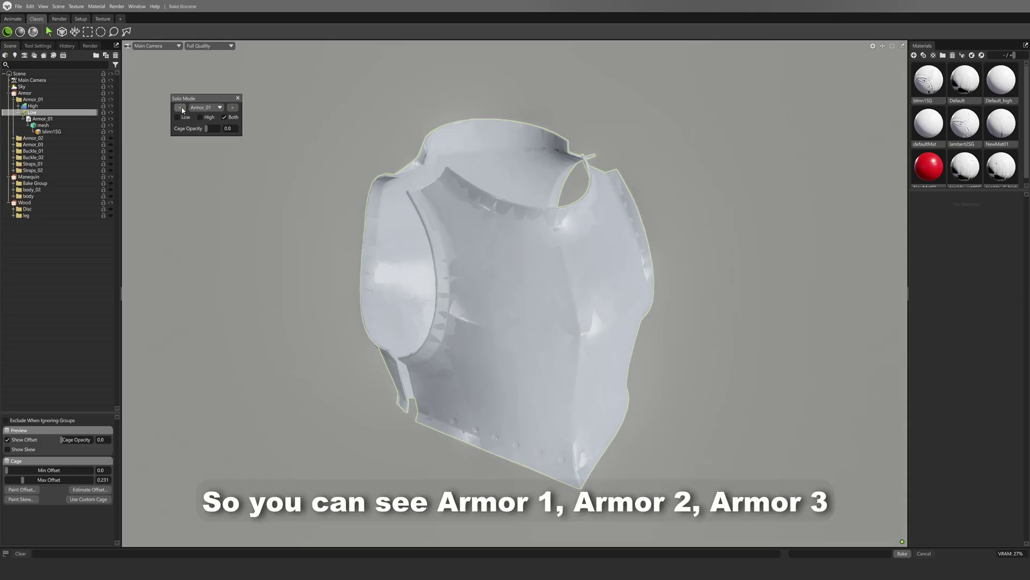
{"action": "left_click", "coordinate": [231, 109]}
{"action": "left_click", "coordinate": [232, 109]}
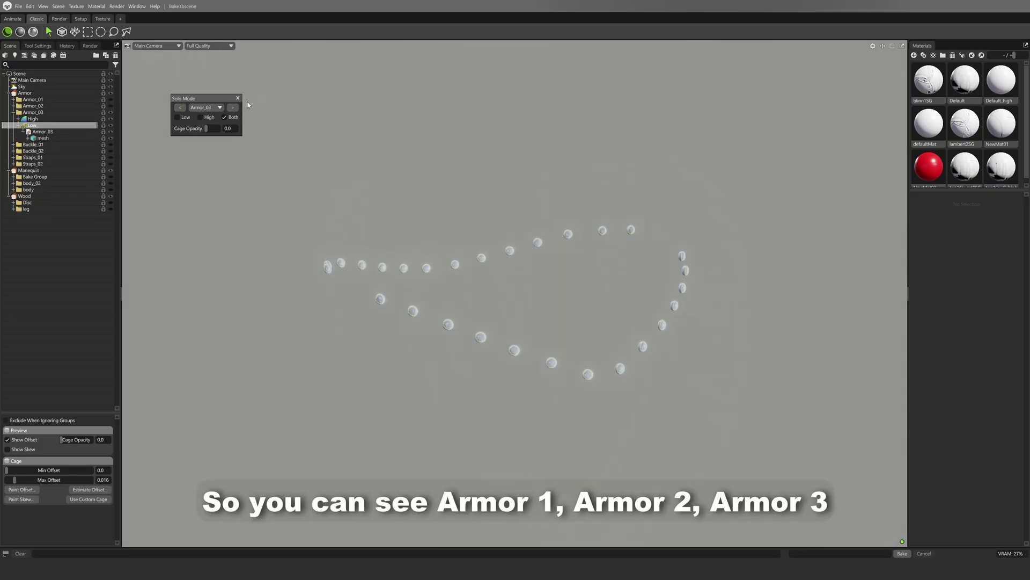
{"action": "left_click", "coordinate": [217, 108]}
{"action": "left_click", "coordinate": [207, 181]}
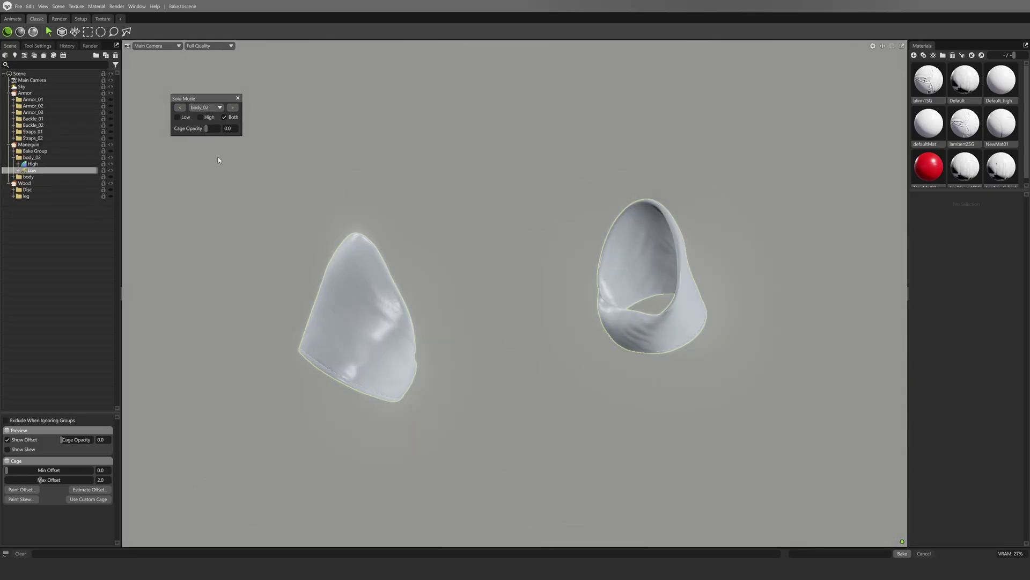
- Zoom toward the body_02 piece and raise cage opacity to 0.219 to reveal its cage
{"action": "left_click_drag", "start_coordinate": [391, 358], "coordinate": [376, 346]}
{"action": "scroll", "coordinate": [428, 250], "scroll_direction": "up", "scroll_amount": 5}
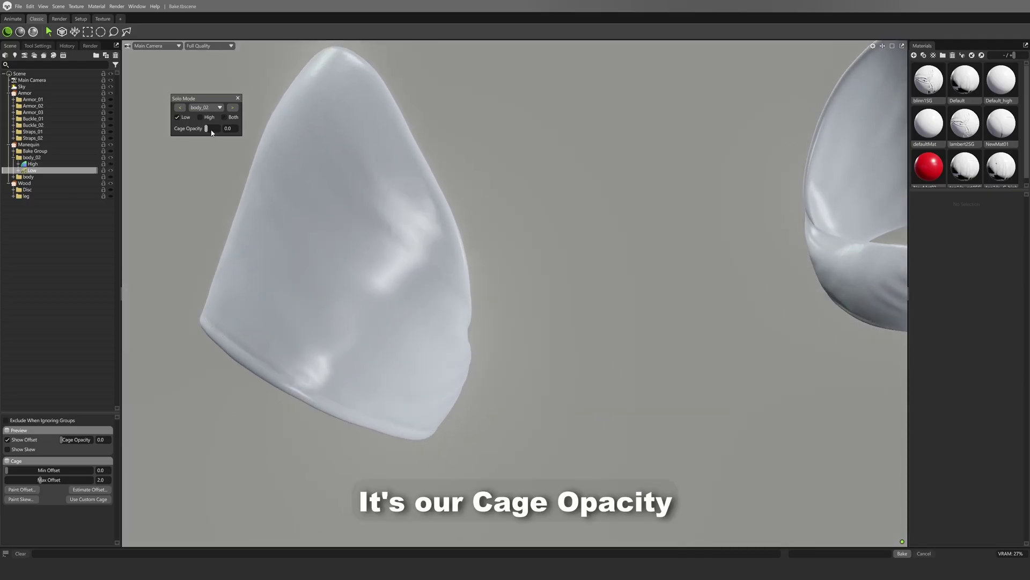
{"action": "left_click_drag", "start_coordinate": [207, 128], "coordinate": [209, 128]}
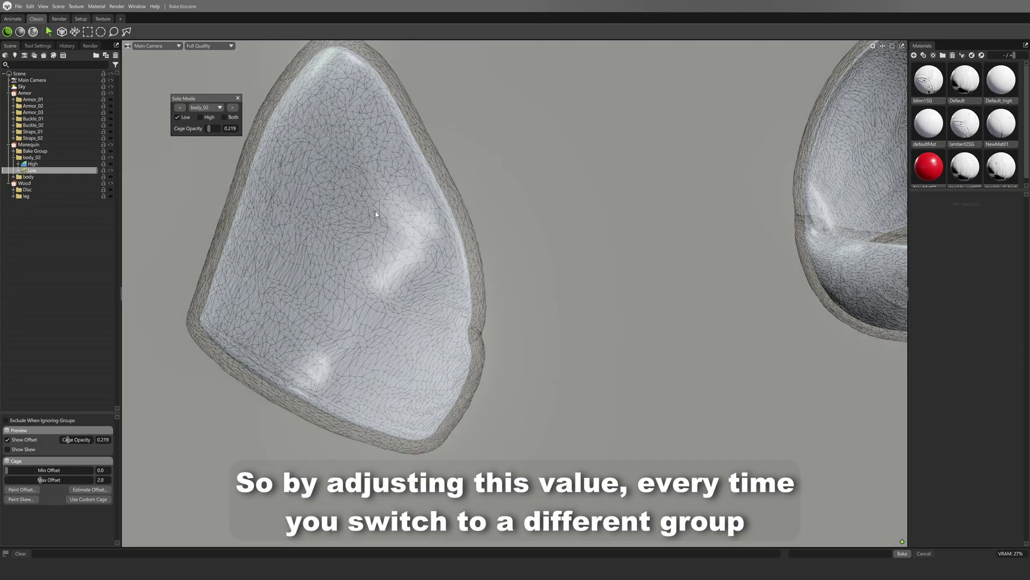
{"action": "left_click_drag", "start_coordinate": [386, 217], "coordinate": [472, 212]}
- Isolate the Armor_03 bake group and orbit around its pieces
{"action": "left_click", "coordinate": [217, 107]}
{"action": "left_click", "coordinate": [217, 139]}
{"action": "left_click_drag", "start_coordinate": [467, 325], "coordinate": [528, 297]}
{"action": "scroll", "coordinate": [523, 293], "scroll_direction": "up", "scroll_amount": 5}
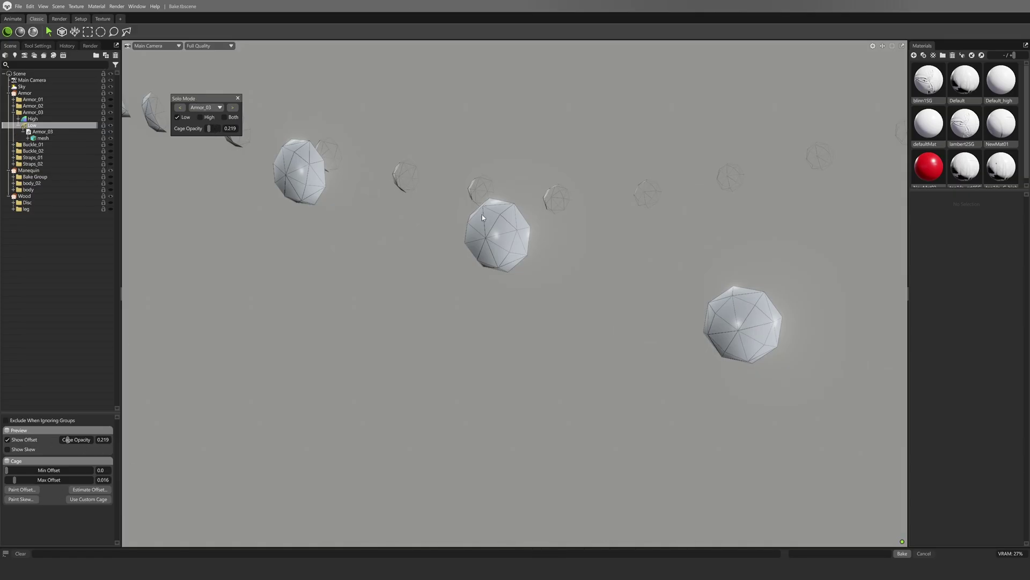
{"action": "left_click_drag", "start_coordinate": [482, 214], "coordinate": [205, 129]}
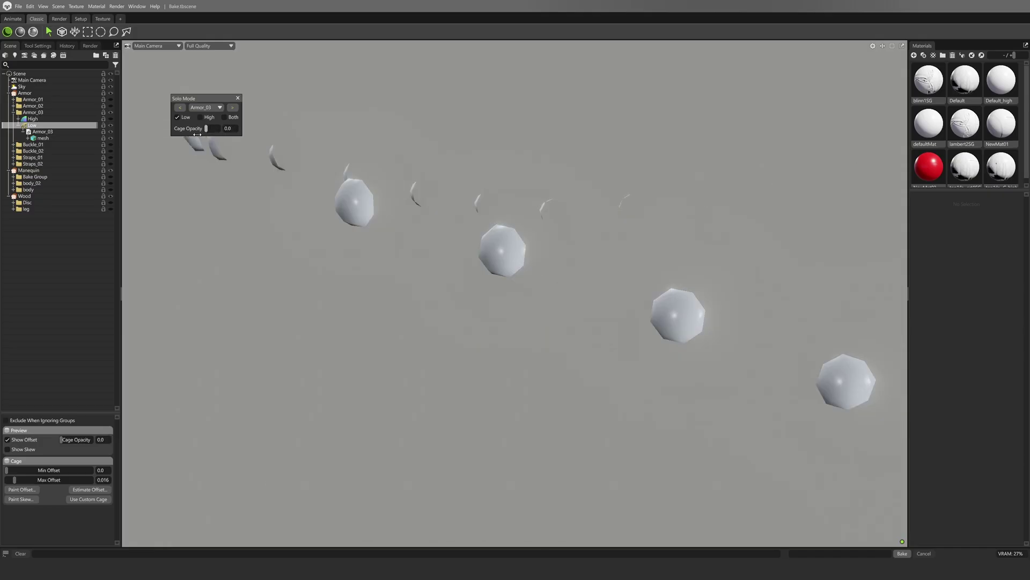
- Isolate Buckle_01, then Buckle_02, and set cage opacity to 1.0
{"action": "left_click", "coordinate": [207, 107]}
{"action": "left_click", "coordinate": [207, 144]}
{"action": "left_click", "coordinate": [205, 107]}
{"action": "left_click", "coordinate": [208, 152]}
{"action": "left_click_drag", "start_coordinate": [213, 132], "coordinate": [223, 129]}
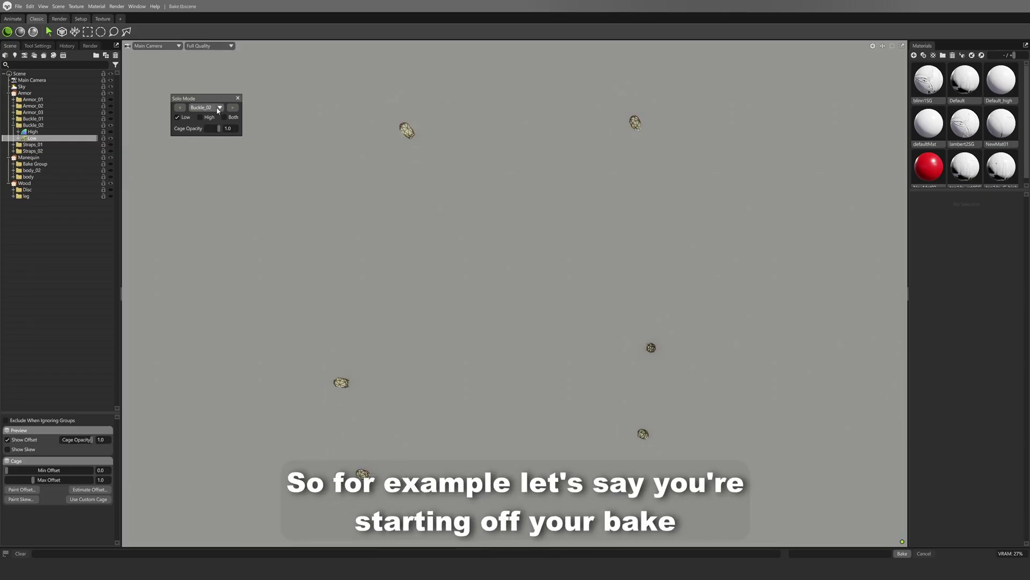
- Return to Show all with only high-poly meshes, then bring up the group list for Armor_01
{"action": "left_click", "coordinate": [217, 109]}
{"action": "left_click", "coordinate": [215, 115]}
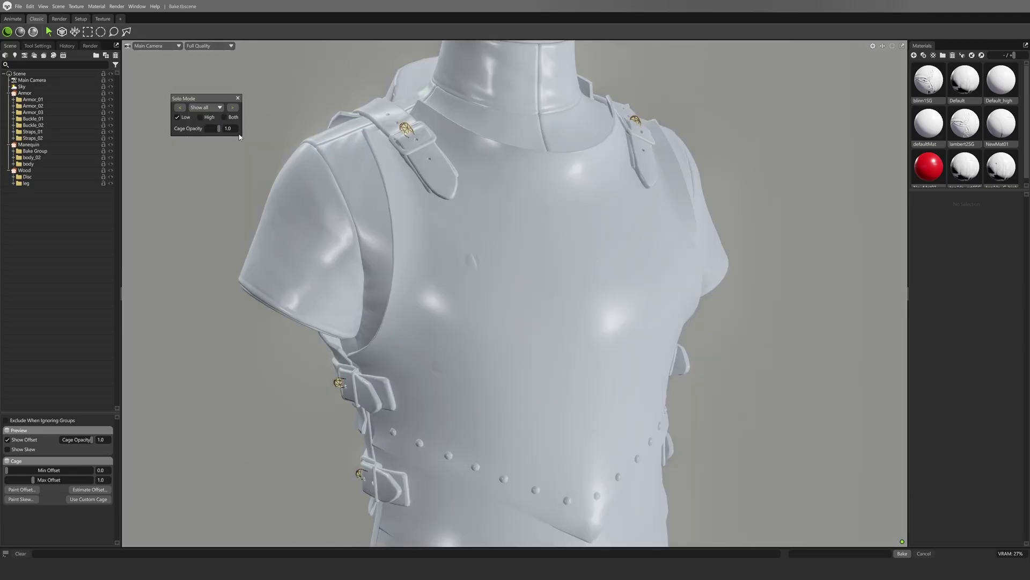
{"action": "left_click", "coordinate": [201, 117]}
{"action": "scroll", "coordinate": [398, 114], "scroll_direction": "up", "scroll_amount": 5}
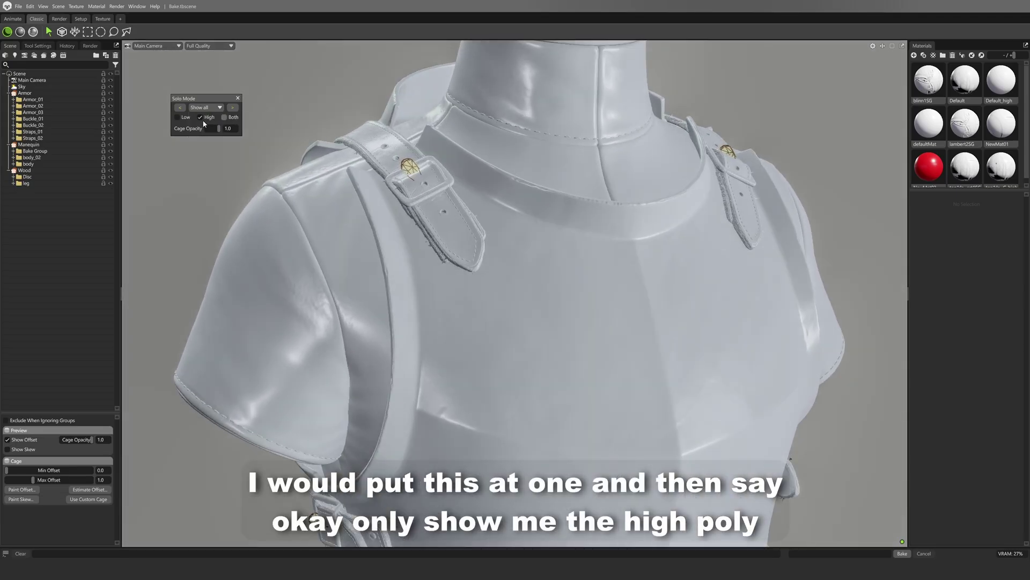
{"action": "left_click", "coordinate": [204, 109]}
- Isolate the Armor_01 bake group and raise its Max Offset to 0.59
{"action": "left_click", "coordinate": [207, 122]}
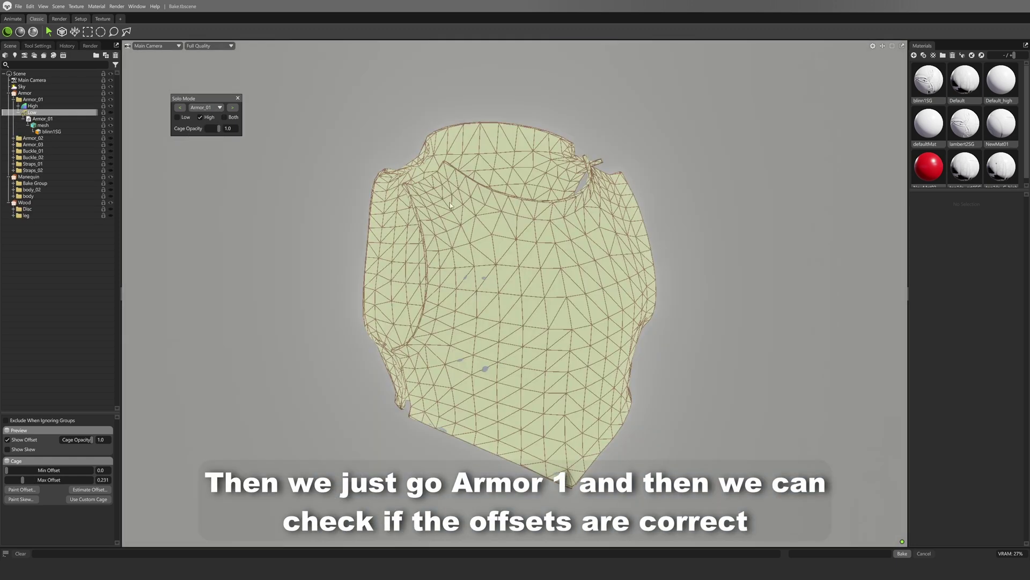
{"action": "scroll", "coordinate": [490, 254], "scroll_direction": "up", "scroll_amount": 5}
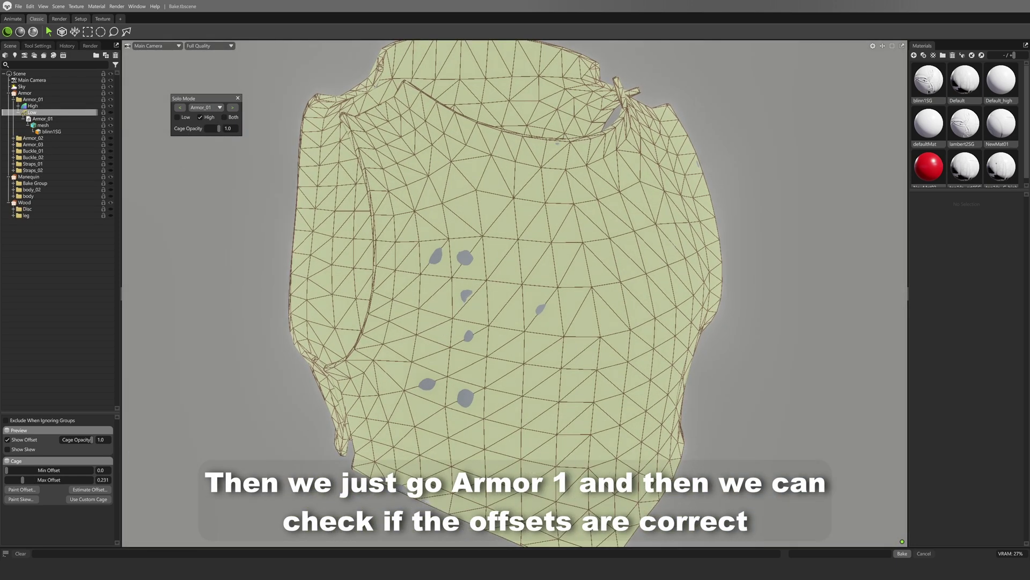
{"action": "left_click_drag", "start_coordinate": [23, 479], "coordinate": [375, 315]}
- Step past Armor_02 to Armor_03 and raise its Max Offset to 0.264
{"action": "left_click", "coordinate": [235, 108]}
{"action": "left_click_drag", "start_coordinate": [496, 295], "coordinate": [285, 310]}
{"action": "left_click", "coordinate": [232, 107]}
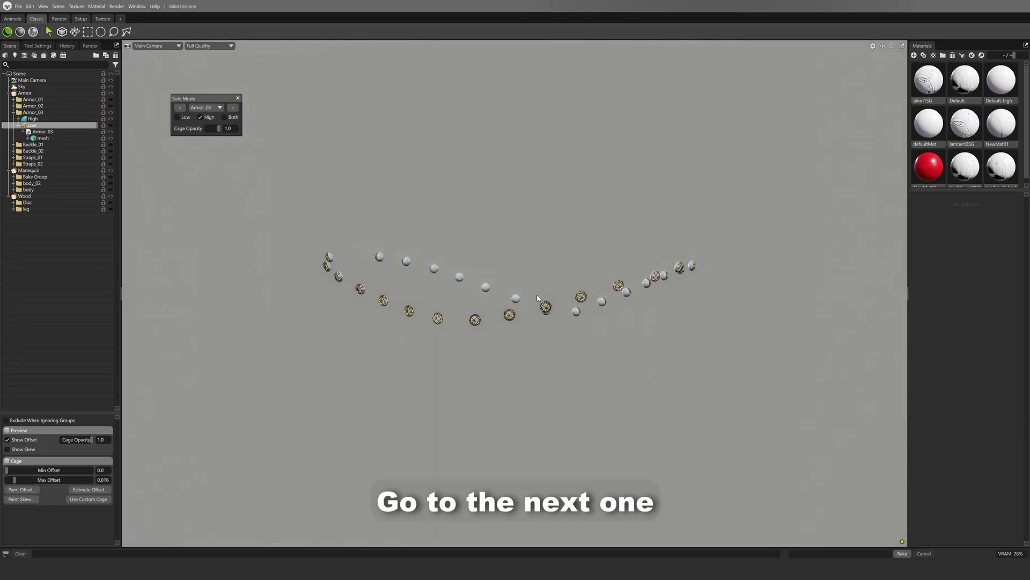
{"action": "scroll", "coordinate": [522, 334], "scroll_direction": "up", "scroll_amount": 5}
{"action": "left_click_drag", "start_coordinate": [544, 374], "coordinate": [486, 337]}
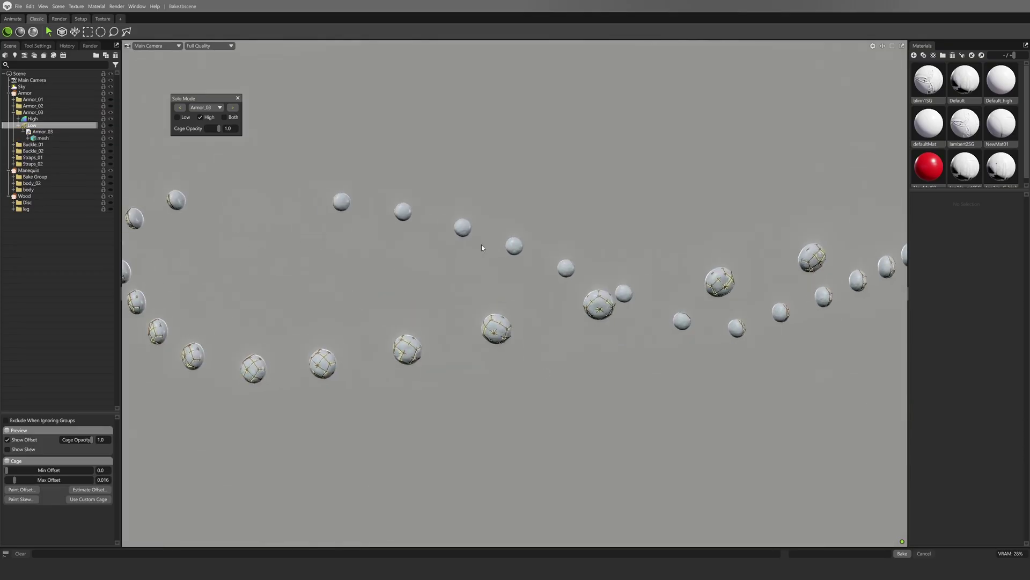
{"action": "left_click_drag", "start_coordinate": [14, 483], "coordinate": [28, 480]}
- Check the Buckle_01, Buckle_02 and Straps_01 bake groups in turn
{"action": "left_click", "coordinate": [233, 108]}
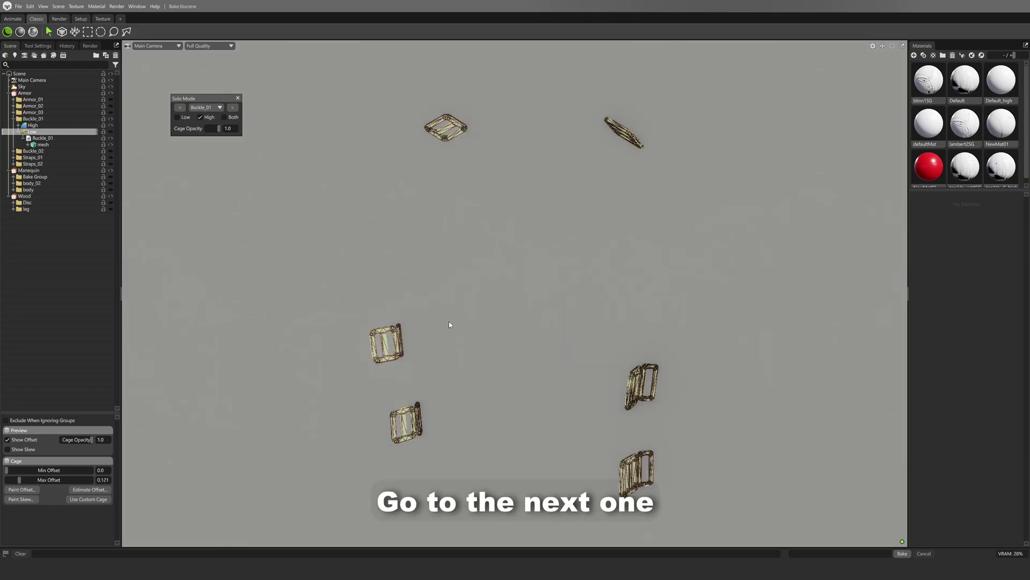
{"action": "left_click_drag", "start_coordinate": [440, 321], "coordinate": [459, 350]}
{"action": "scroll", "coordinate": [459, 349], "scroll_direction": "up", "scroll_amount": 3}
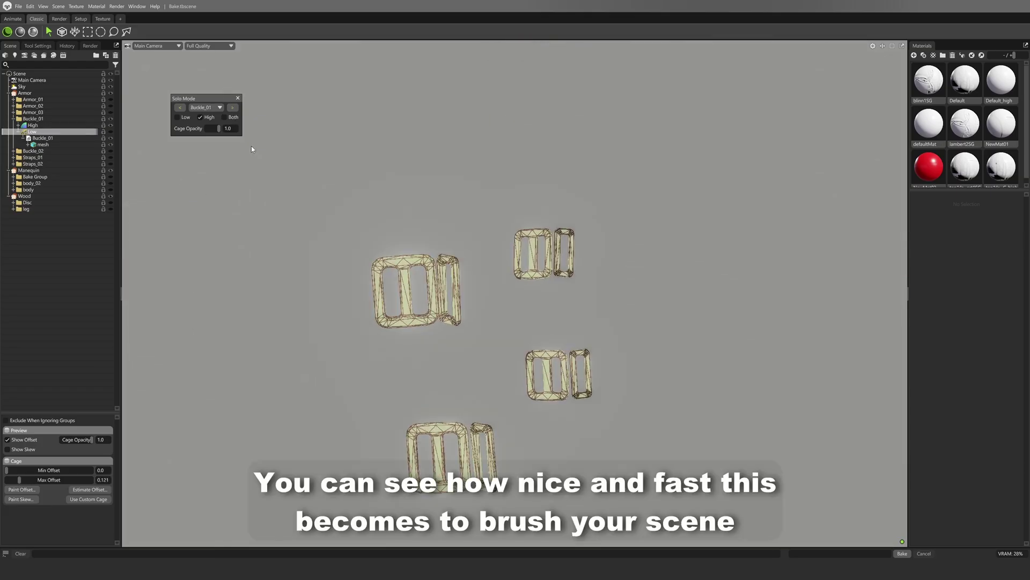
{"action": "left_click", "coordinate": [237, 110]}
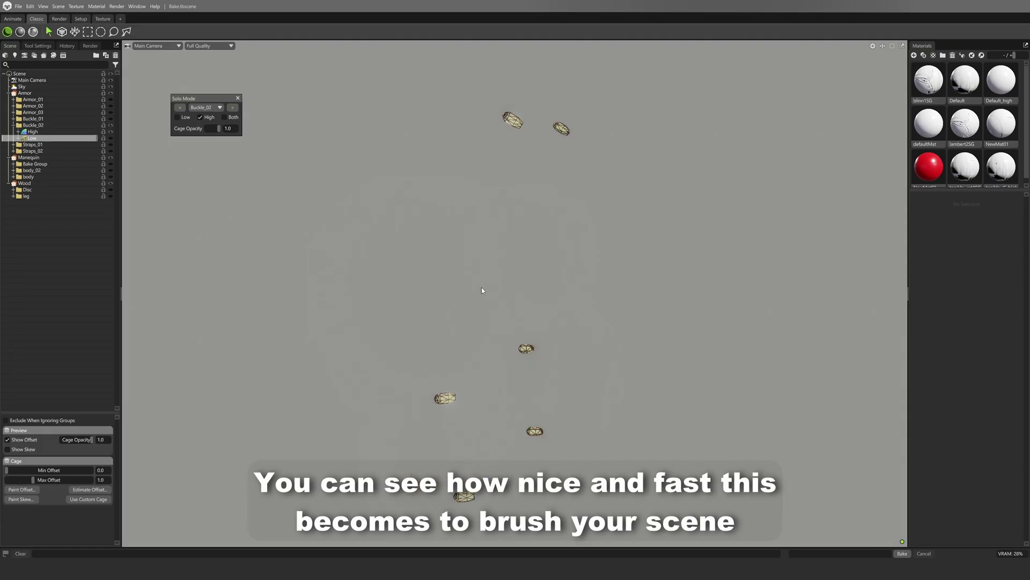
{"action": "left_click", "coordinate": [232, 108]}
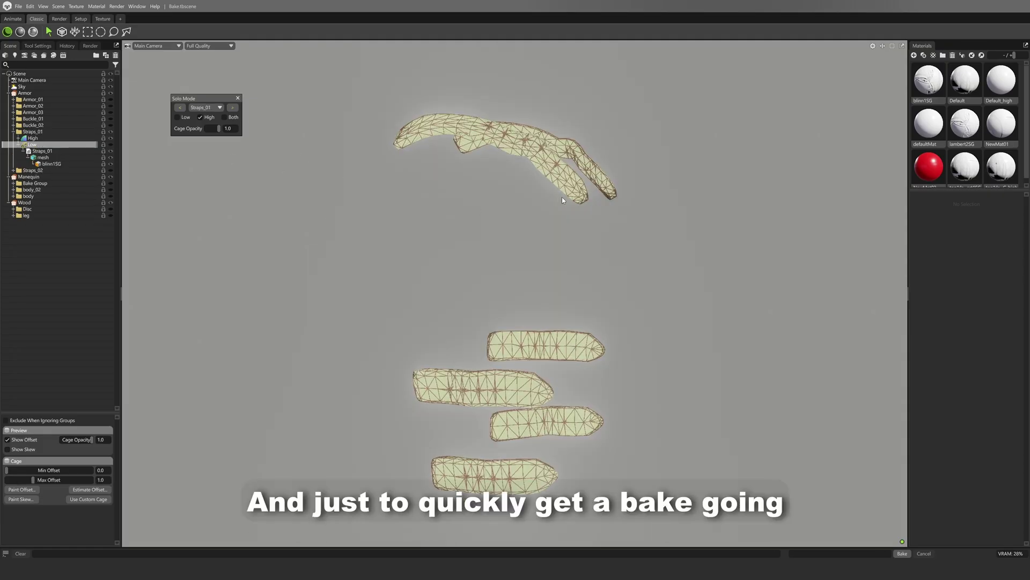
- Cycle through the remaining groups, including body, ending on Armor_02
{"action": "left_click", "coordinate": [235, 109]}
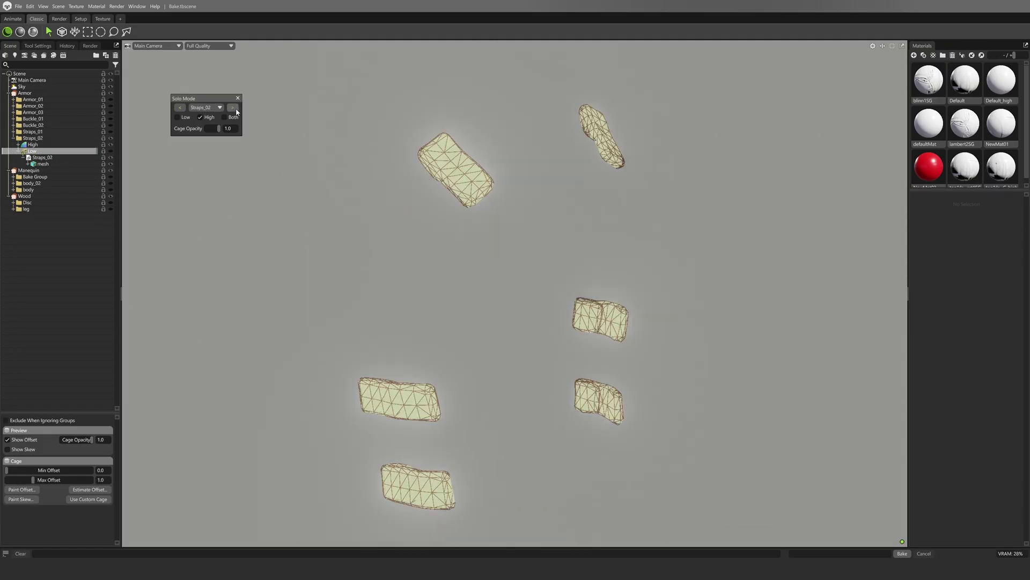
{"action": "left_click", "coordinate": [235, 109]}
{"action": "left_click", "coordinate": [235, 109]}
{"action": "left_click", "coordinate": [235, 109]}
{"action": "left_click", "coordinate": [235, 109]}
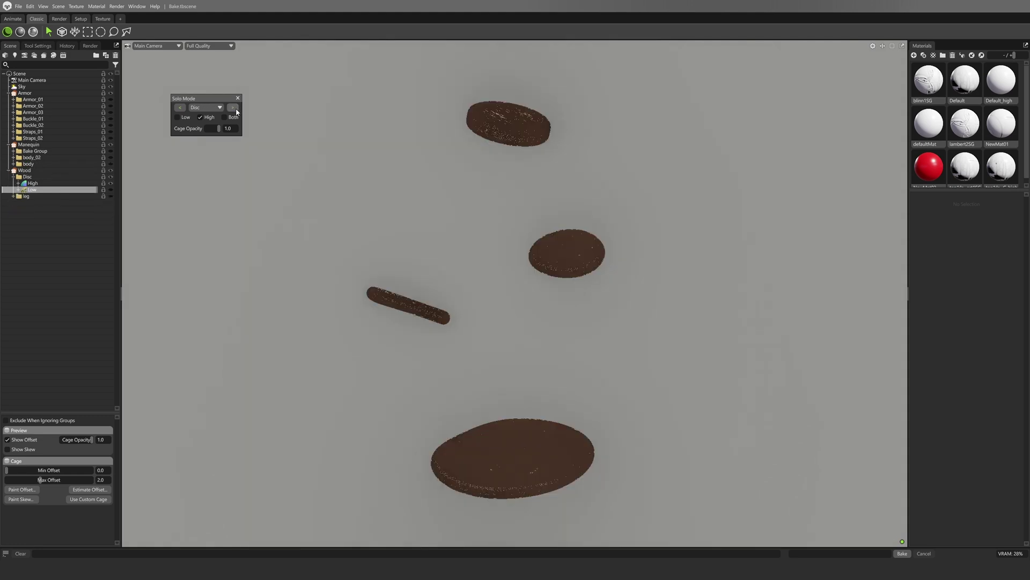
{"action": "left_click", "coordinate": [235, 109]}
{"action": "left_click", "coordinate": [235, 109]}
{"action": "left_click", "coordinate": [235, 109]}
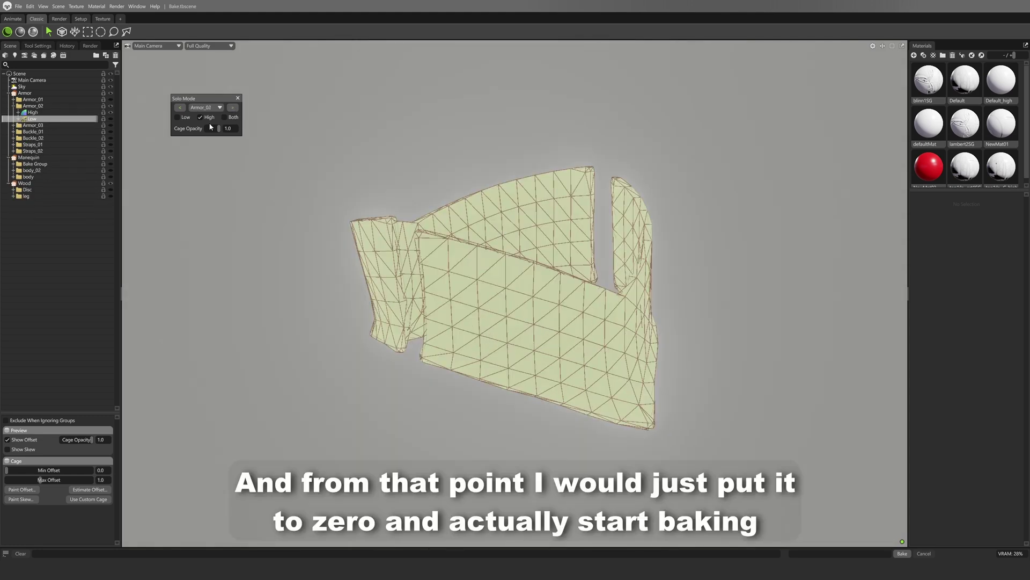
- Set Cage Opacity to 0.0 and show only the low-poly meshes in Solo Mode
{"action": "left_click_drag", "start_coordinate": [210, 128], "coordinate": [173, 119]}
{"action": "scroll", "coordinate": [393, 147], "scroll_direction": "up", "scroll_amount": 3}
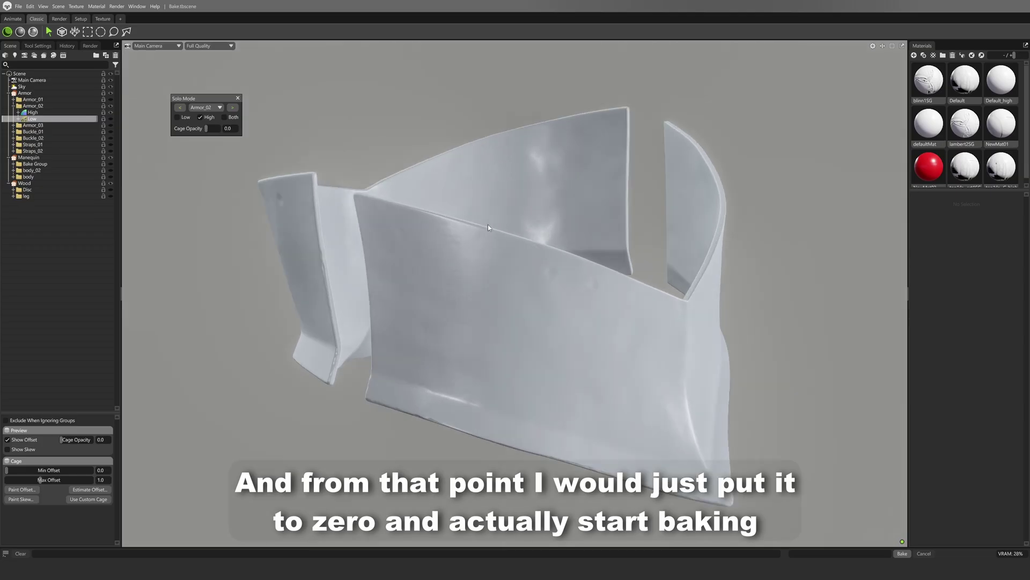
{"action": "left_click", "coordinate": [186, 116]}
{"action": "left_click_drag", "start_coordinate": [535, 266], "coordinate": [488, 245]}
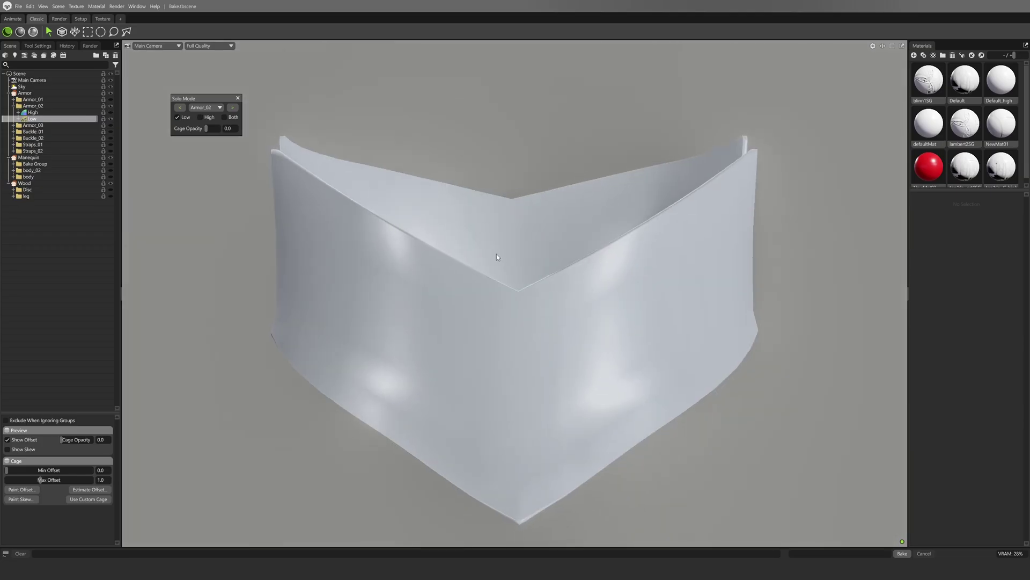
- Step forward to the body bake group and view the torso from three-quarters
{"action": "left_click", "coordinate": [232, 108]}
{"action": "left_click", "coordinate": [232, 108]}
{"action": "left_click", "coordinate": [233, 107]}
{"action": "left_click", "coordinate": [232, 108]}
{"action": "left_click", "coordinate": [233, 108]}
{"action": "left_click", "coordinate": [233, 110]}
{"action": "left_click", "coordinate": [233, 108]}
{"action": "left_click_drag", "start_coordinate": [525, 205], "coordinate": [720, 156]}
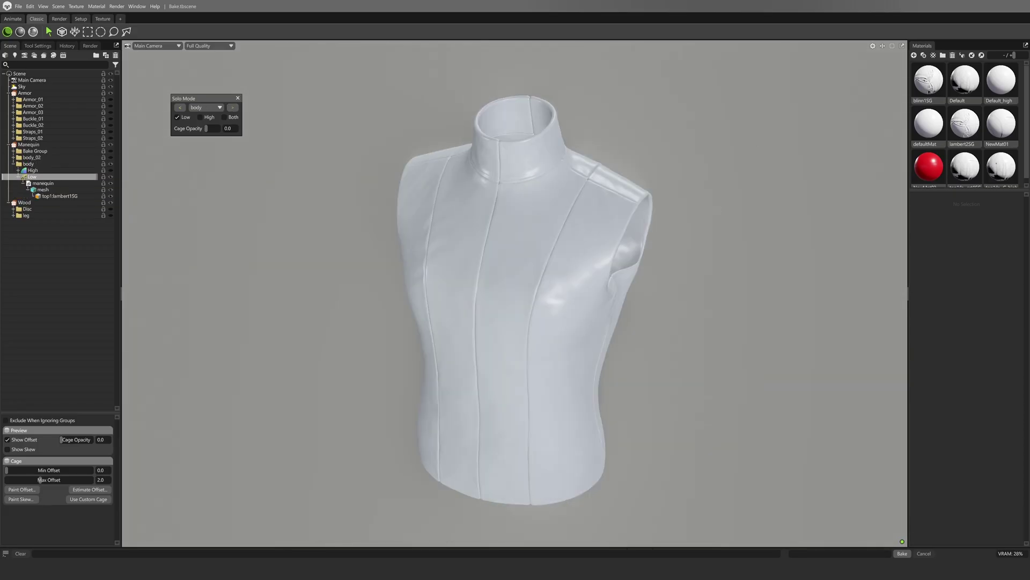
{"action": "mouse_move", "coordinate": [202, 101]}
{"action": "left_mouse_down"}
{"action": "mouse_move", "coordinate": [212, 99]}
{"action": "mouse_move", "coordinate": [184, 94]}
{"action": "left_mouse_up"}
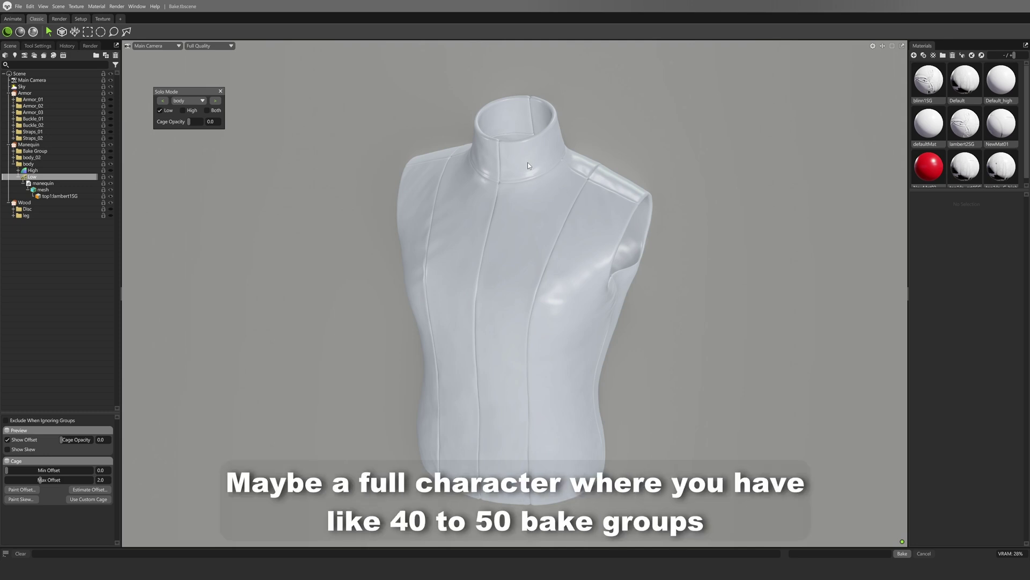
{"action": "left_click", "coordinate": [189, 100]}
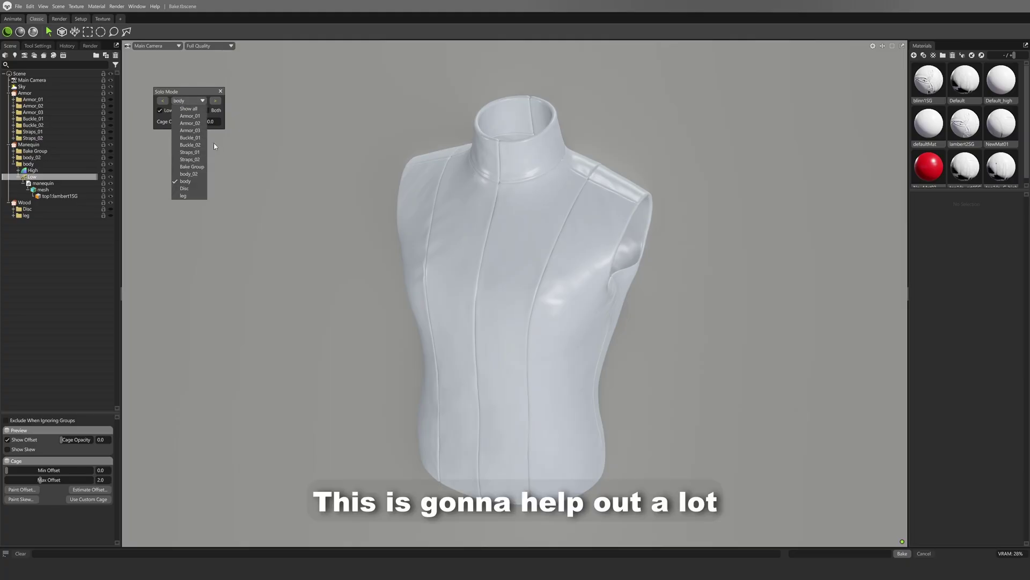
{"action": "left_click", "coordinate": [208, 131]}
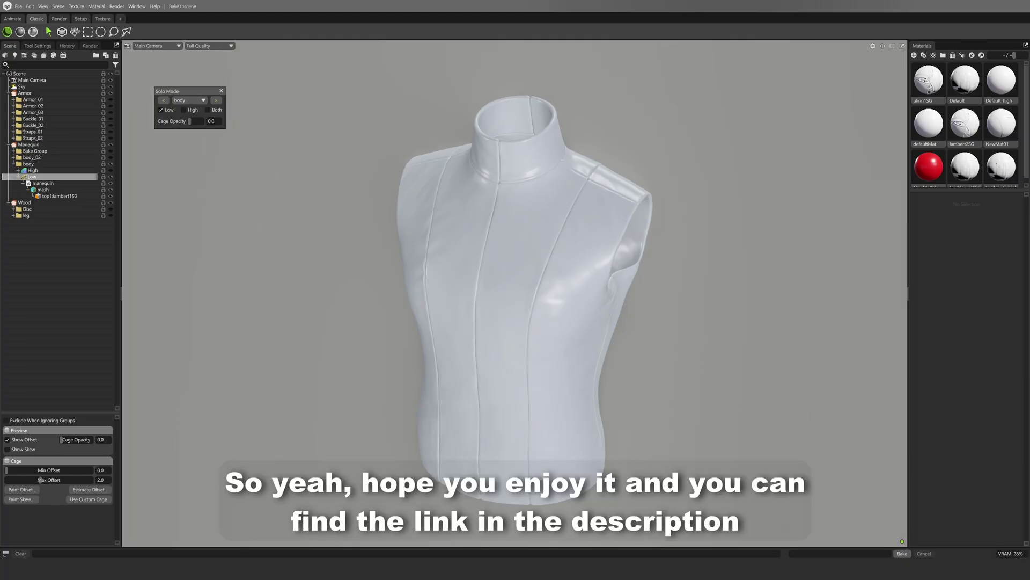